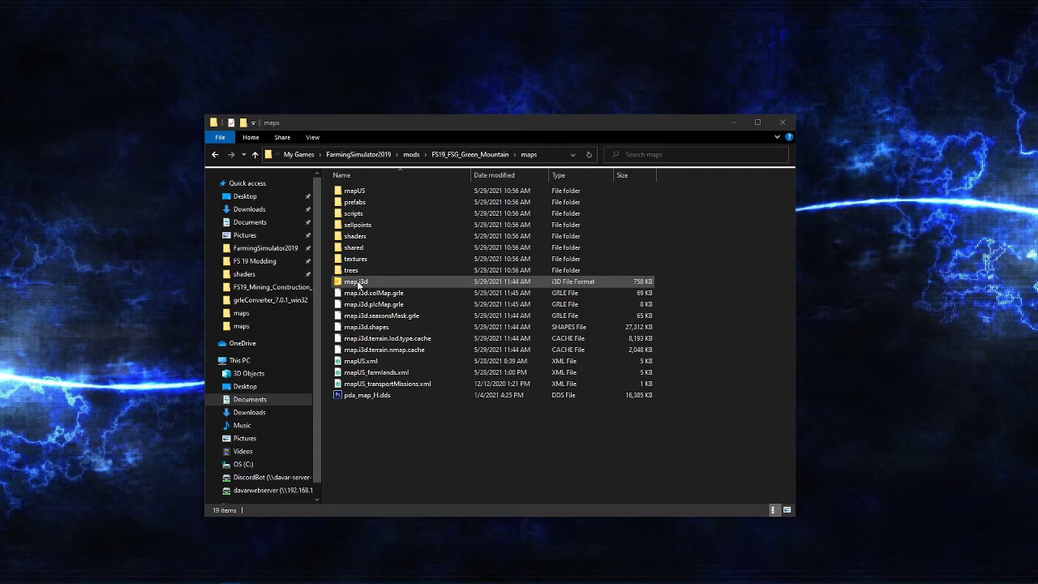
Open the Green Mountain map.i3d in GIANTS Editor and select tipCol as the info layer for painting.
click(340, 282)
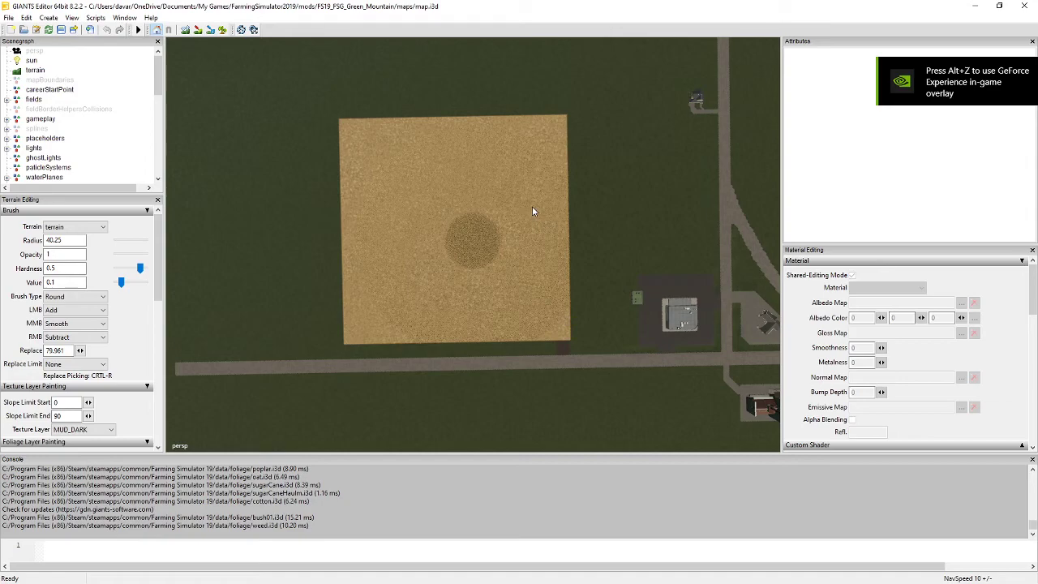
drag(160, 236, 161, 337)
click(89, 298)
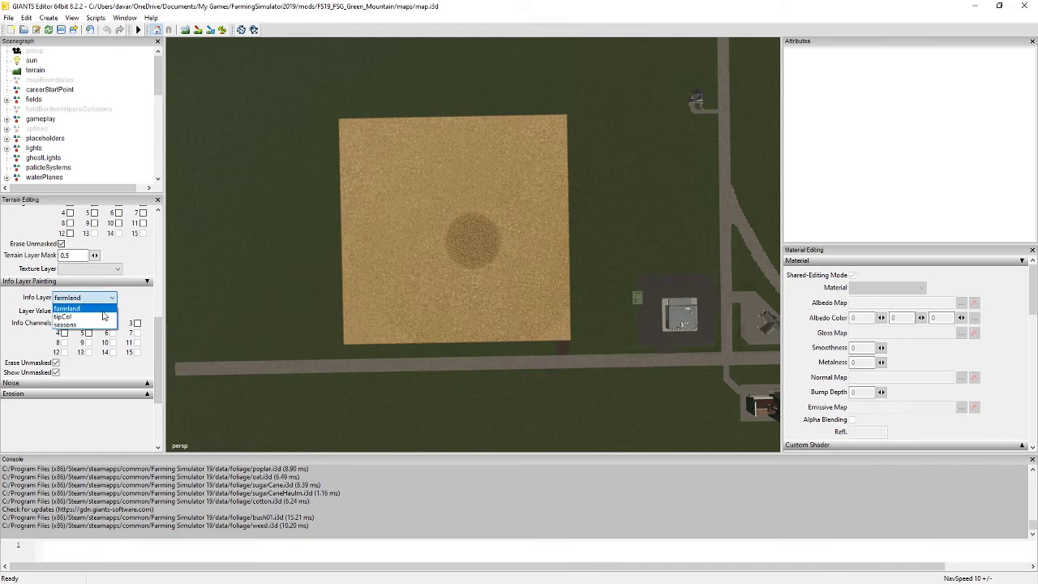
click(79, 318)
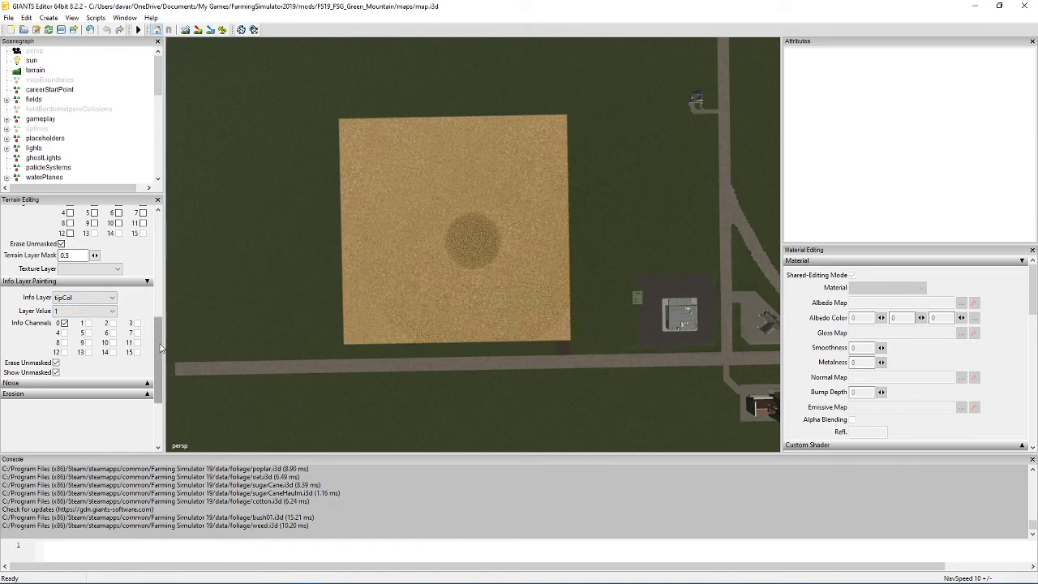
Set the brush type to Square and turn on info layer painting.
drag(159, 361, 176, 256)
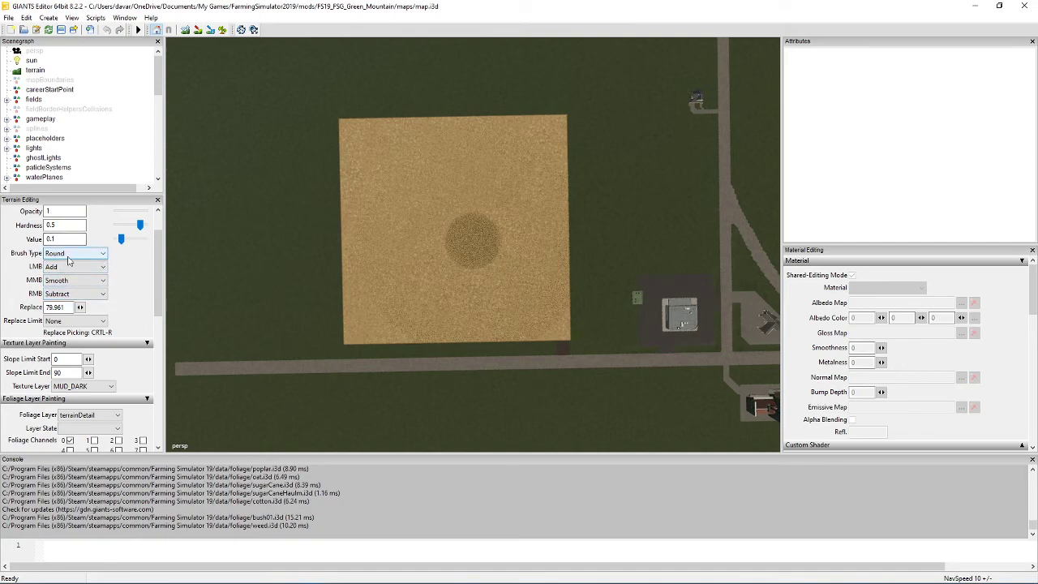
click(69, 257)
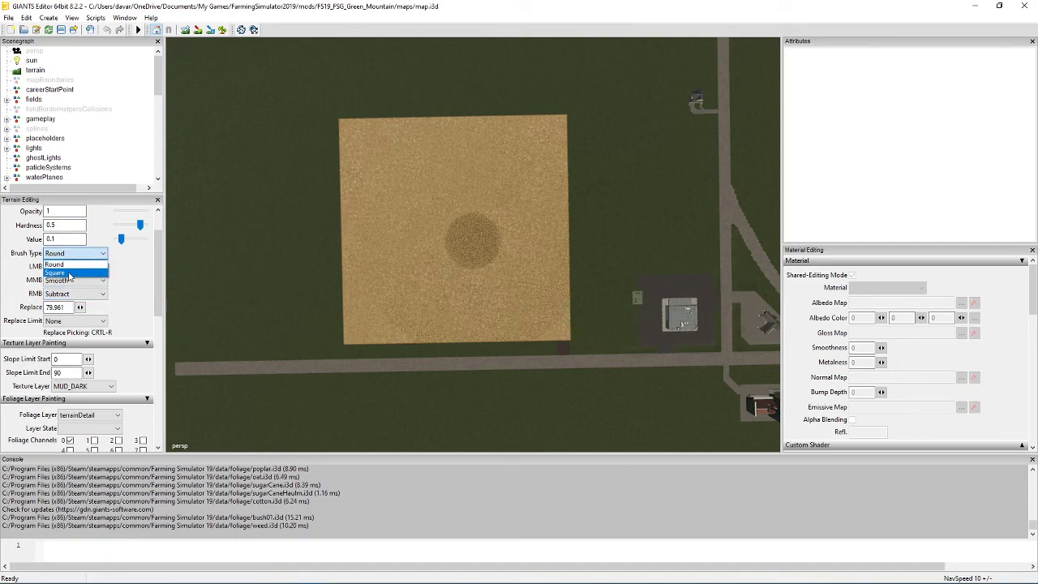
click(70, 274)
drag(159, 256, 156, 341)
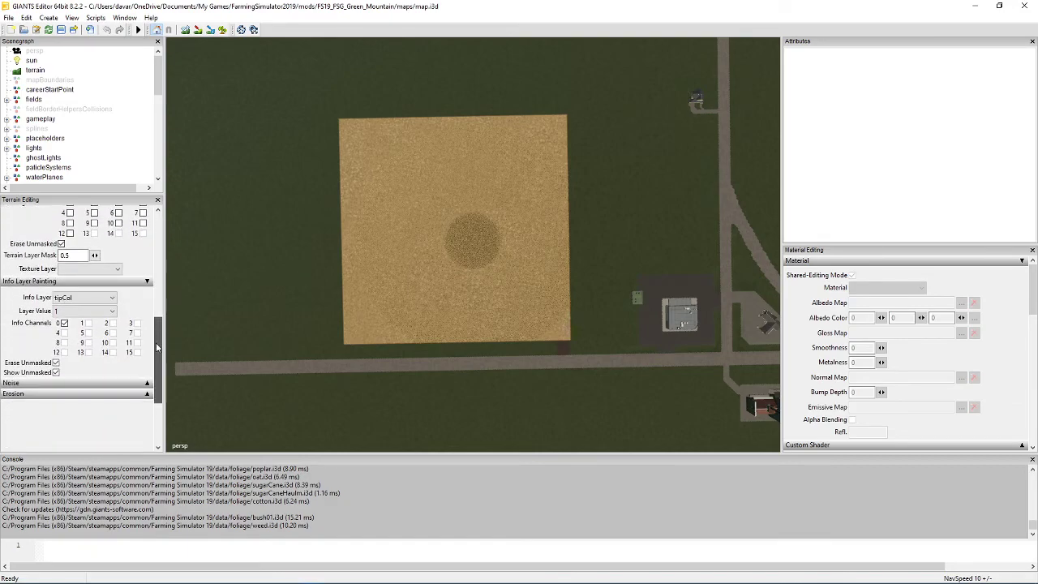
click(209, 31)
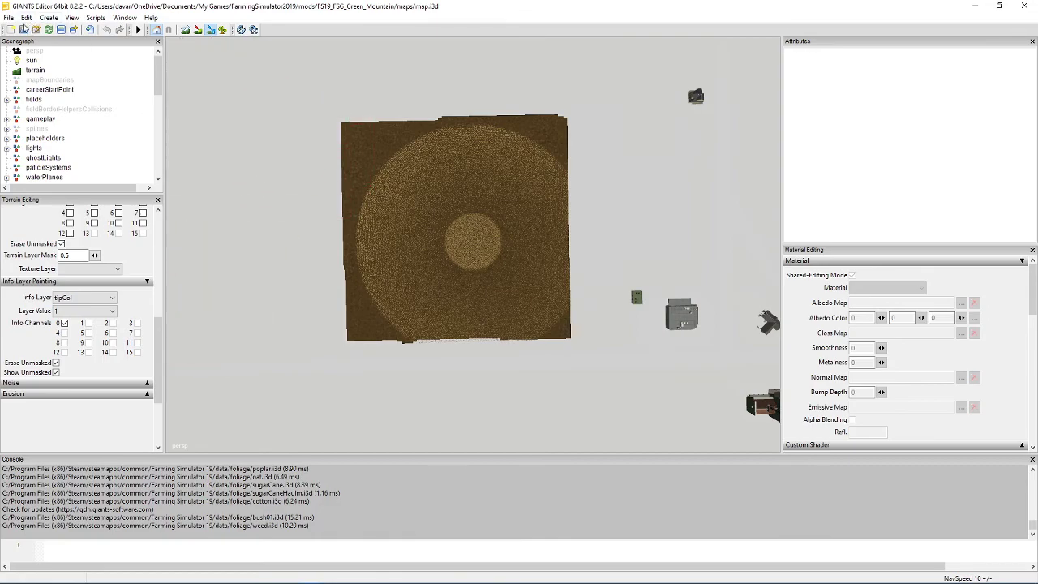
Show the tipCol info layer across the whole terrain with info layer painting enabled.
alt+drag(294, 121, 352, 79)
alt+scroll(306, 109, down, 5)
alt+scroll(352, 79, down, 10)
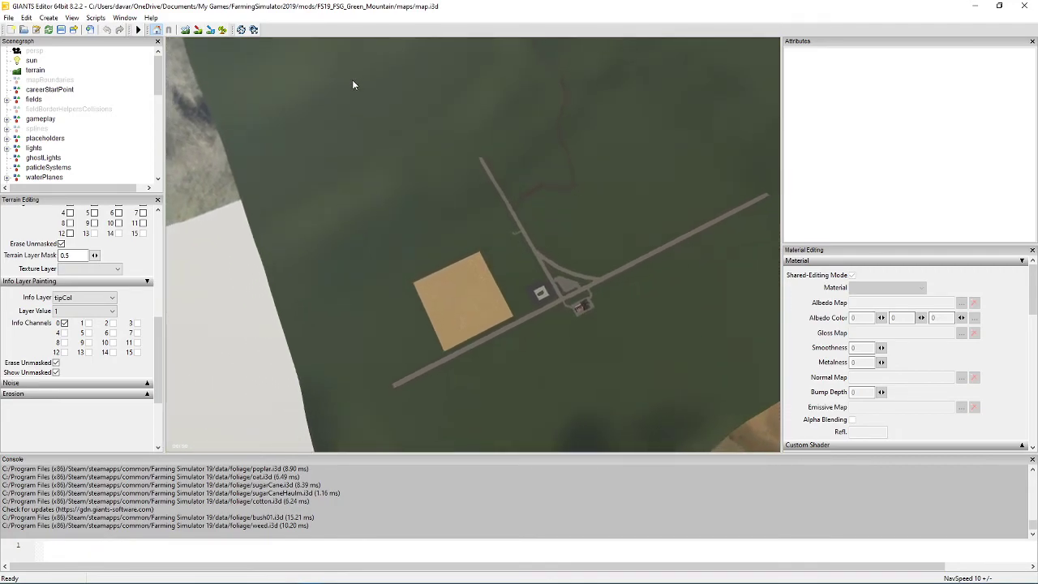
scroll(353, 80, down, 10)
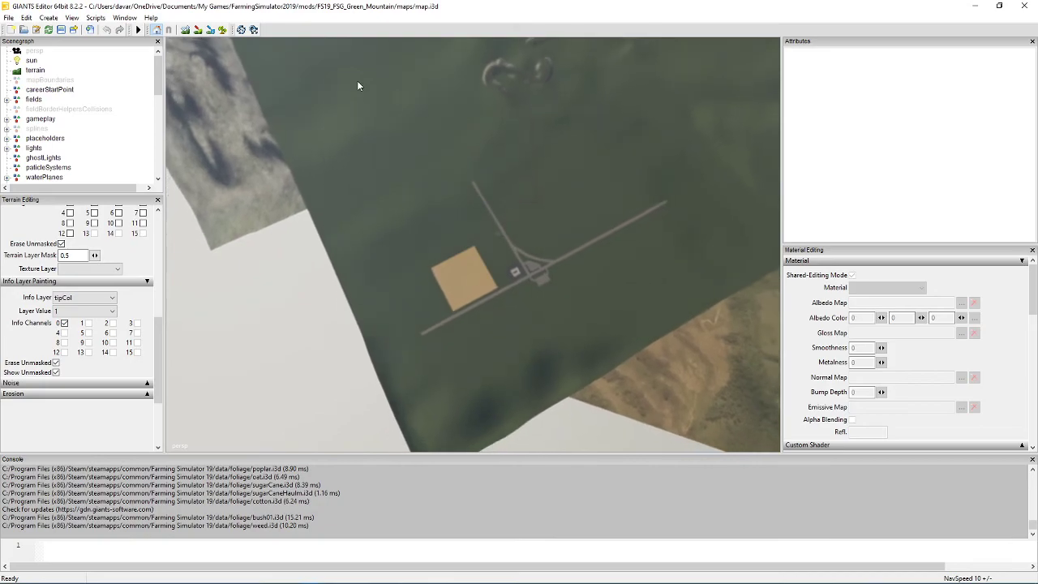
scroll(358, 81, down, 5)
alt+drag(376, 81, 396, 48)
scroll(397, 65, down, 3)
scroll(395, 47, down, 4)
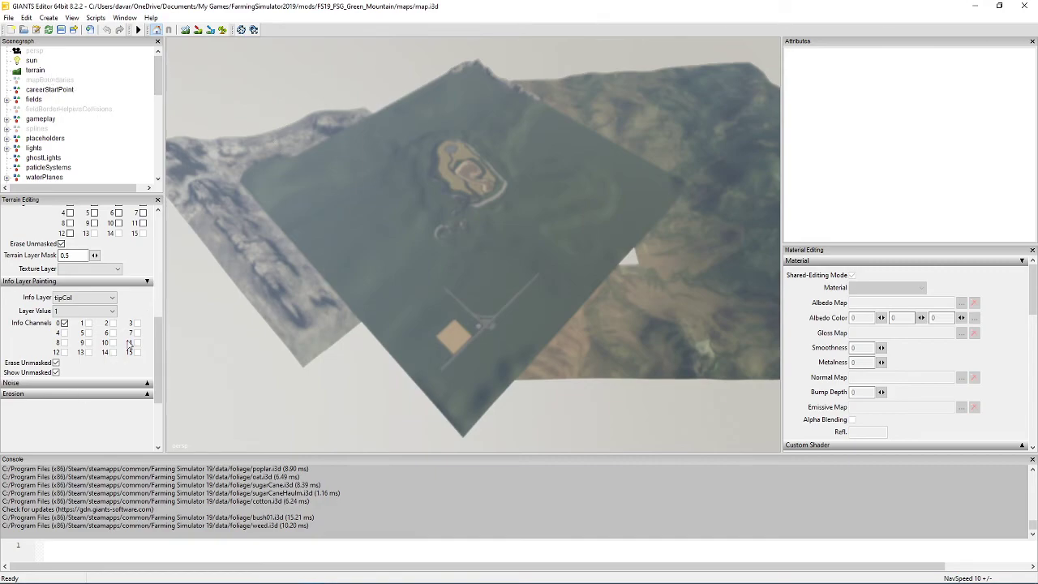
click(210, 31)
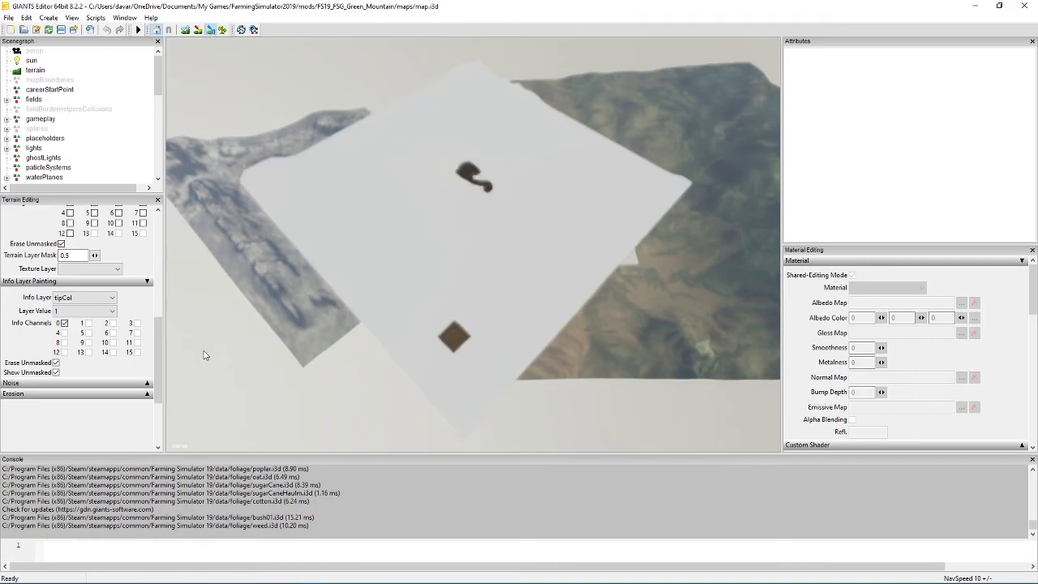
drag(481, 198, 466, 177)
Choose layer value 1 for tipCol and make info channel 0 active.
click(76, 313)
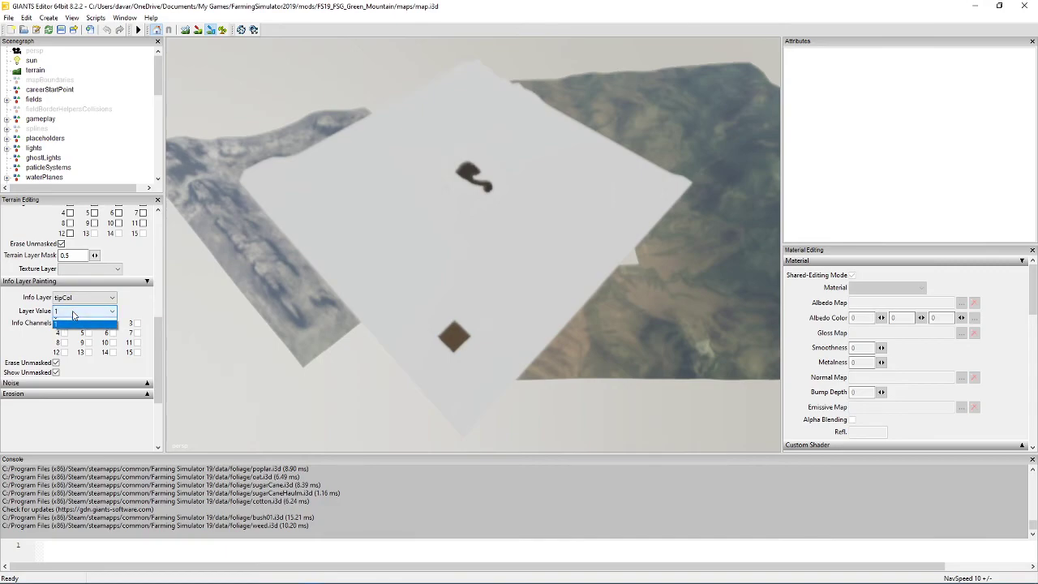
click(81, 323)
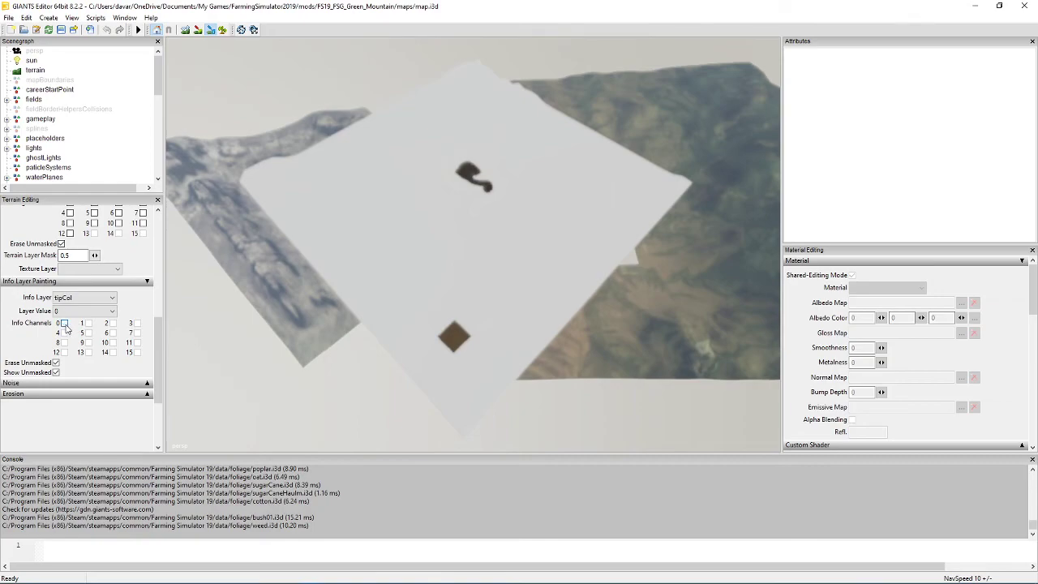
click(65, 324)
Clear the tipCol layer over the entire terrain with a round brush of radius 500.
drag(162, 357, 164, 255)
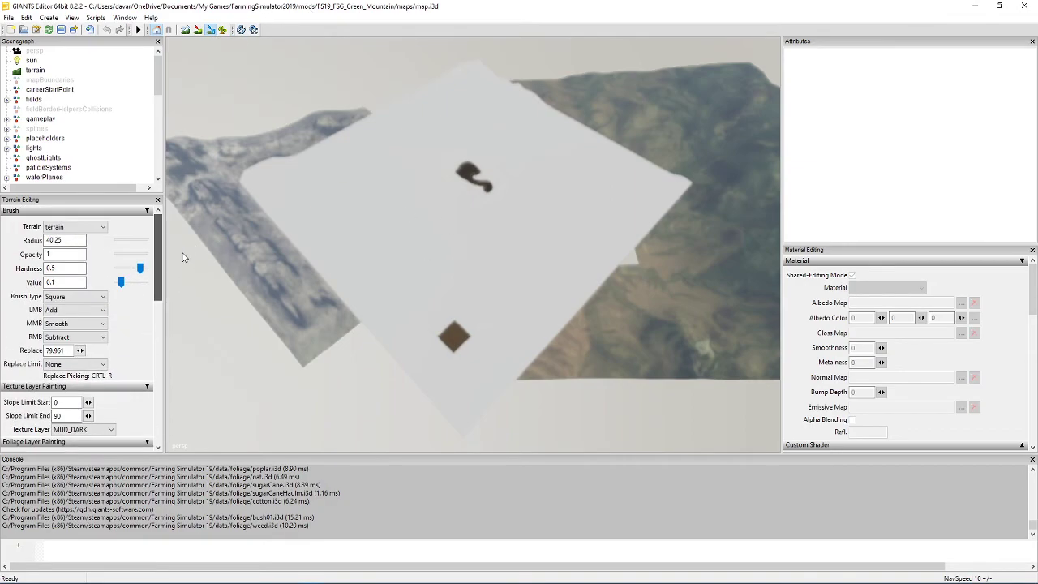
drag(68, 240, 21, 233)
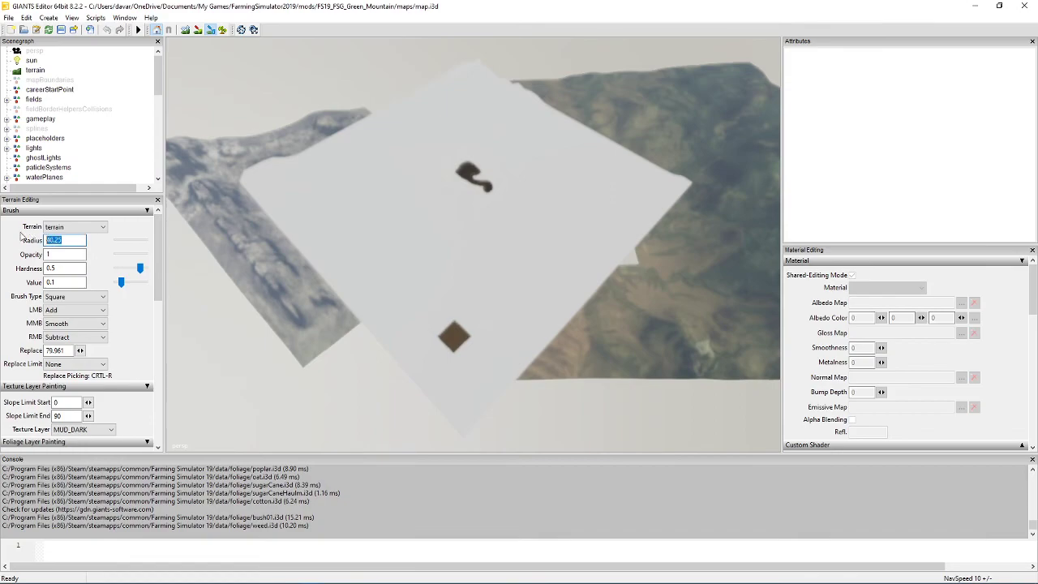
text(500)
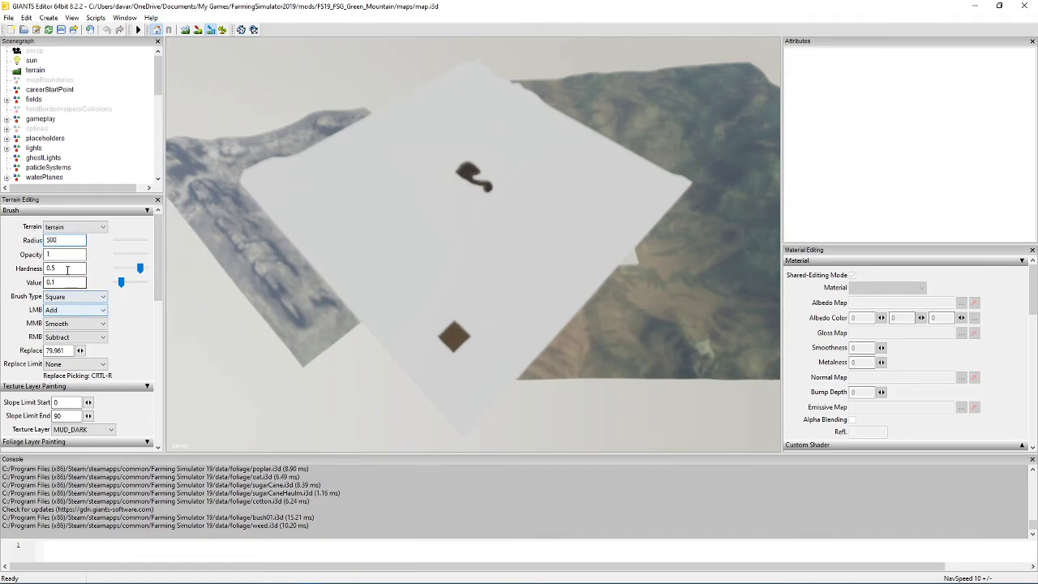
click(81, 296)
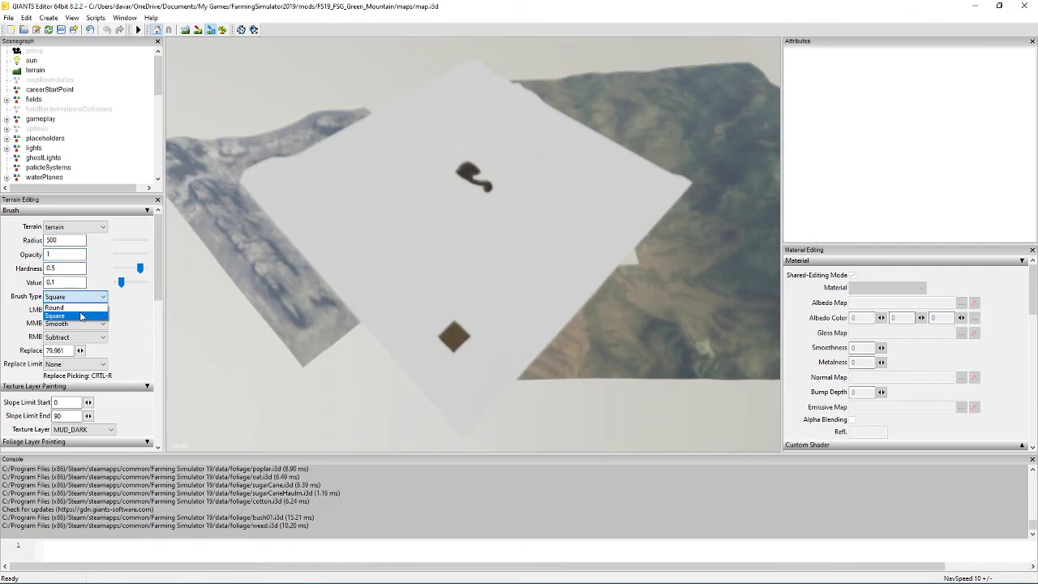
click(81, 309)
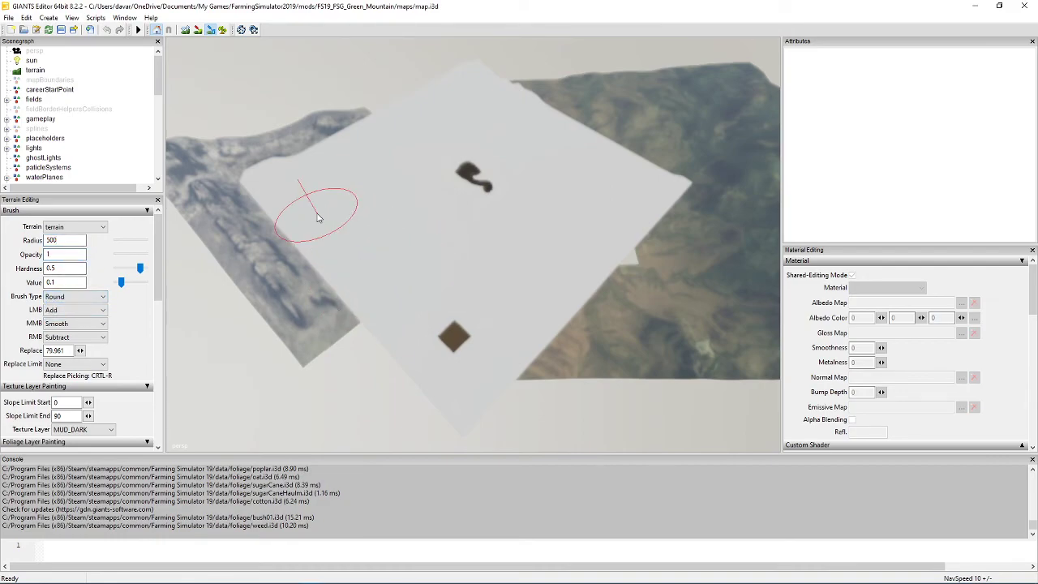
mouse_move(242, 205)
mouse_down()
mouse_move(271, 171)
mouse_move(273, 186)
mouse_move(478, 386)
mouse_move(571, 321)
mouse_move(636, 254)
mouse_move(674, 193)
mouse_move(560, 283)
mouse_move(633, 184)
mouse_move(616, 155)
mouse_move(521, 83)
mouse_move(477, 72)
mouse_move(309, 146)
mouse_move(480, 105)
mouse_move(556, 162)
mouse_move(466, 136)
mouse_move(288, 187)
mouse_move(393, 209)
mouse_move(466, 169)
mouse_move(482, 197)
mouse_move(429, 229)
mouse_move(454, 258)
mouse_move(512, 244)
mouse_move(557, 203)
mouse_up()
drag(471, 311, 466, 420)
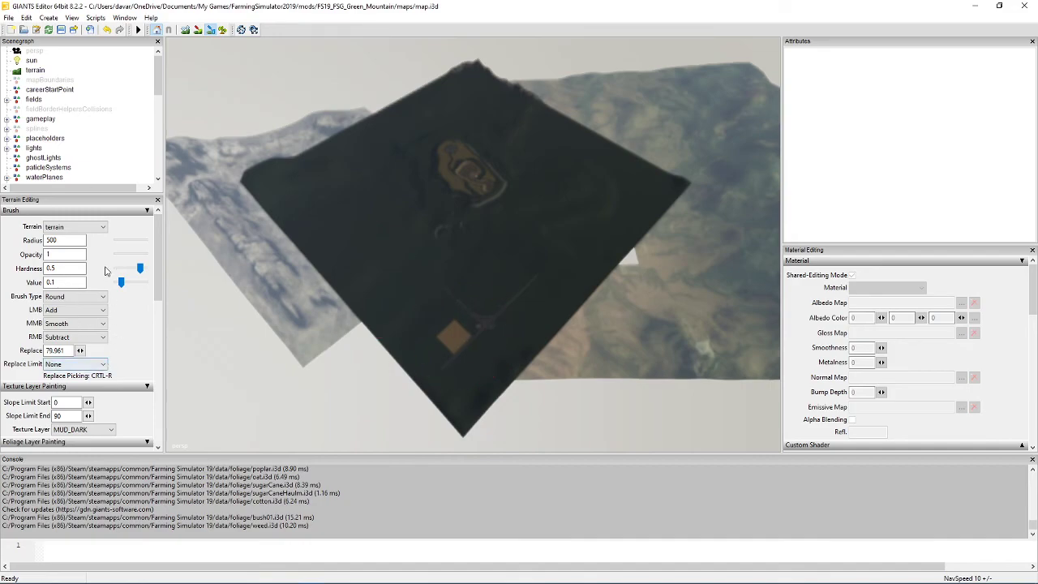
Paint tipCol over the whole square sand-coloured field beside the road with a square brush of radius 50.
double_click(63, 240)
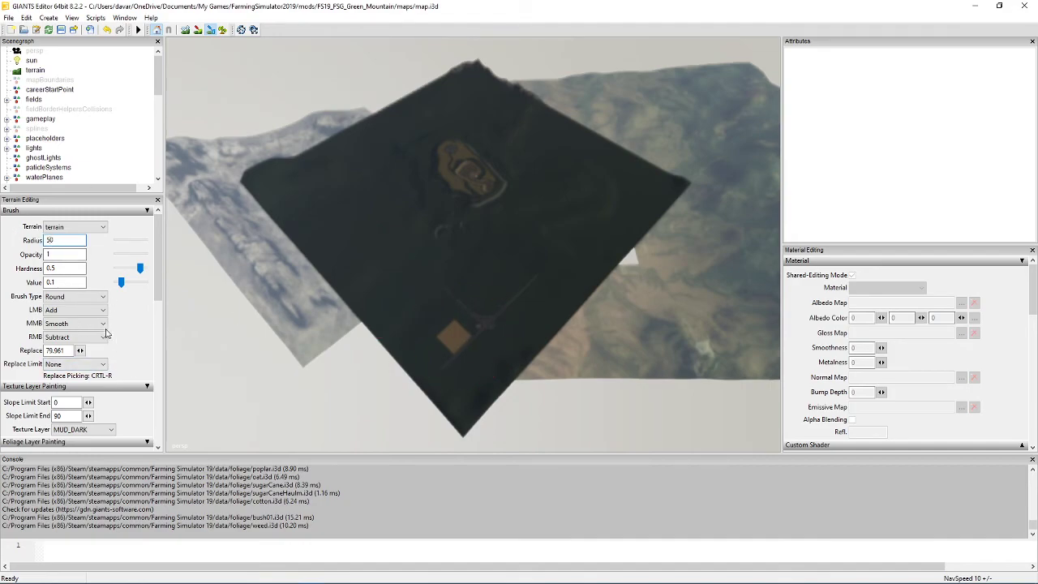
click(73, 297)
click(73, 317)
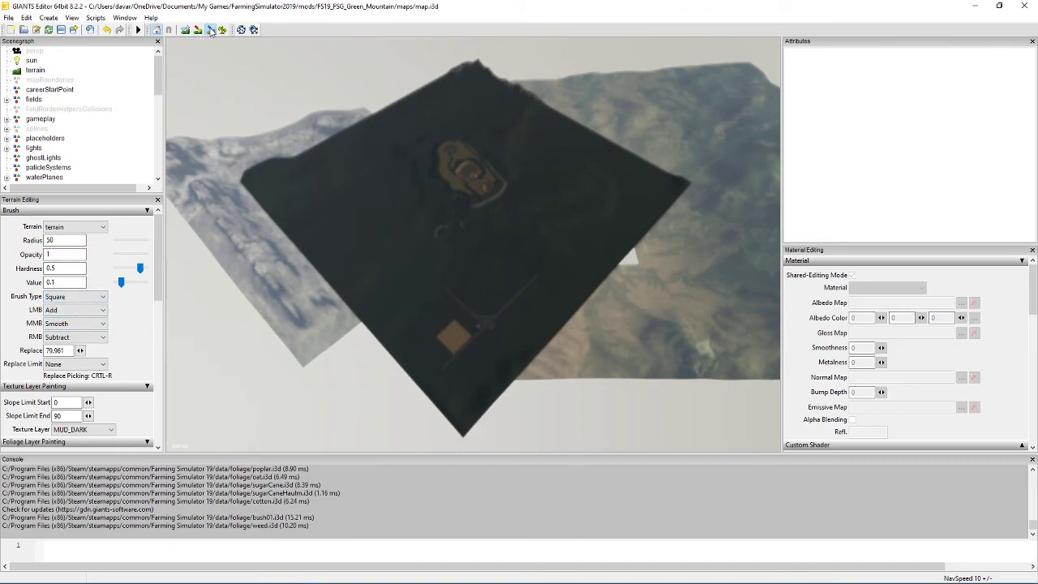
alt+drag(486, 257, 508, 254)
alt+drag(498, 270, 416, 303)
key(w)
right_drag(416, 304, 424, 324)
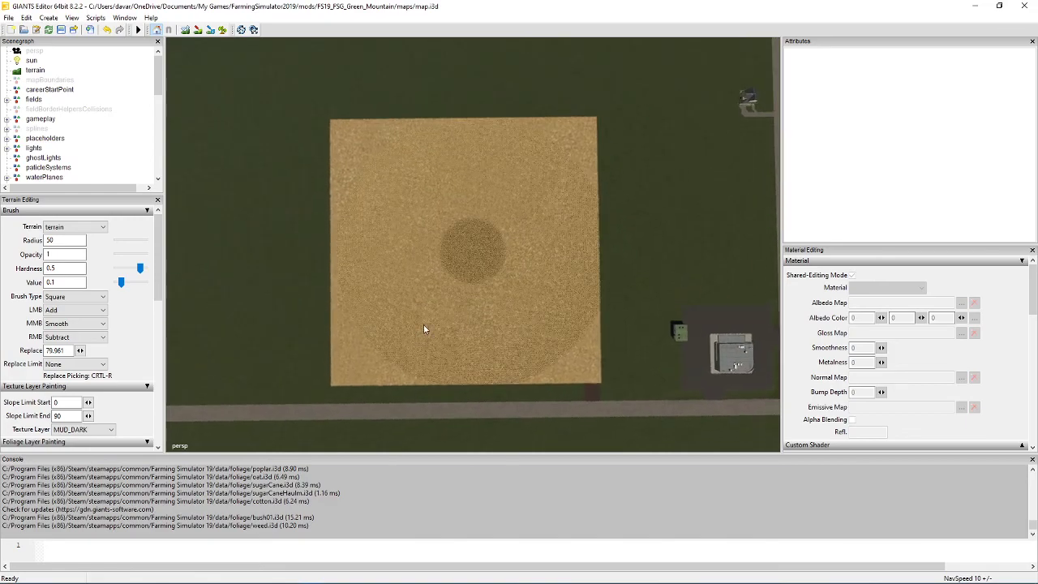
click(210, 29)
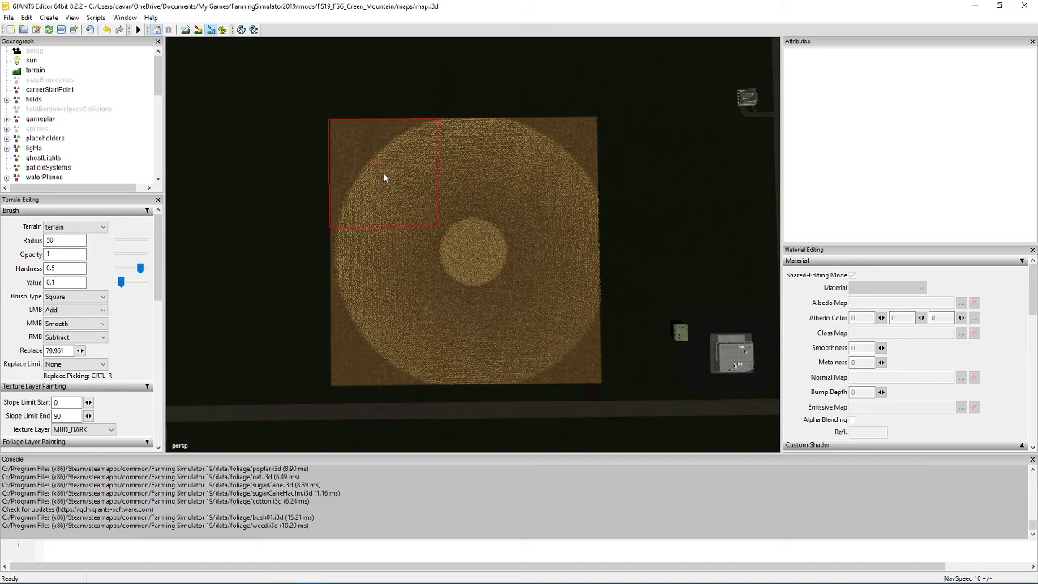
click(384, 173)
mouse_move(467, 179)
mouse_down()
mouse_move(546, 174)
mouse_move(391, 176)
mouse_move(385, 332)
mouse_move(537, 341)
mouse_move(549, 311)
mouse_move(535, 249)
mouse_move(470, 257)
mouse_move(614, 210)
mouse_move(655, 219)
mouse_move(648, 328)
mouse_move(662, 328)
mouse_move(552, 446)
mouse_up()
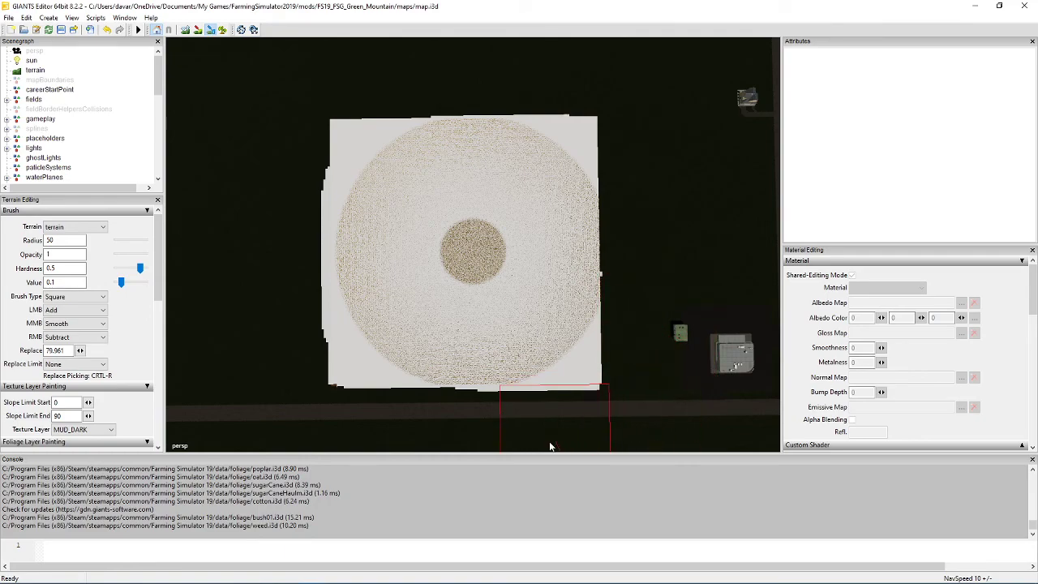
Erase the excess tipCol paint outside the field along its roadside edge and its left edge.
right_click(578, 443)
right_click(569, 436)
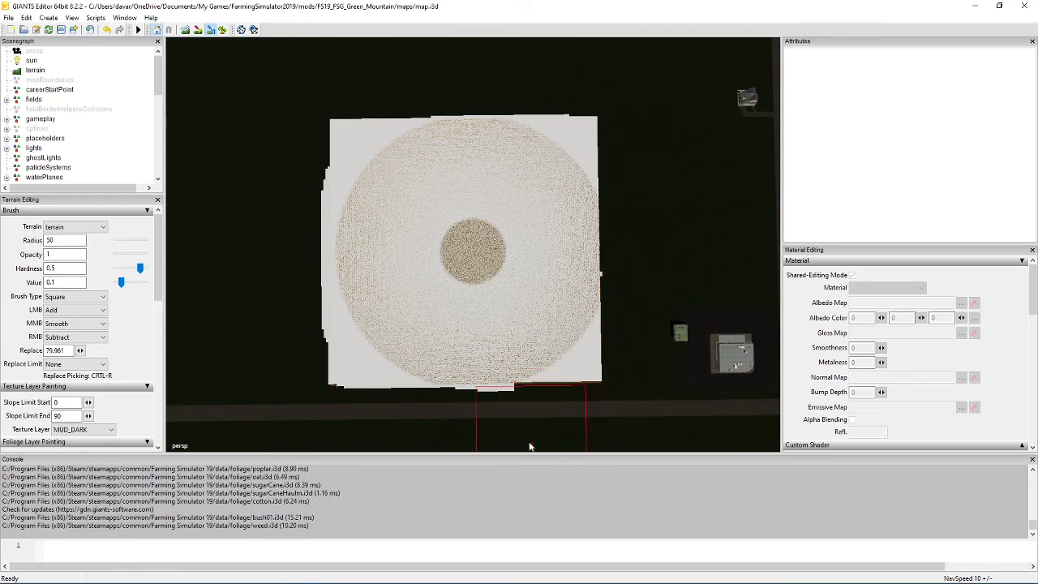
right_click(487, 439)
right_click(398, 437)
right_click(388, 440)
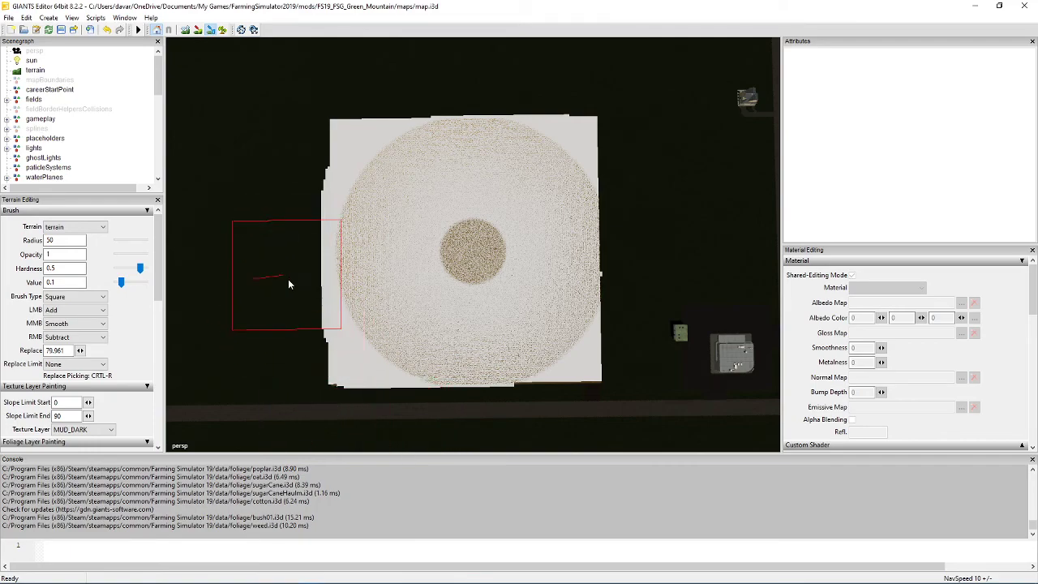
right_click(272, 300)
right_click(277, 219)
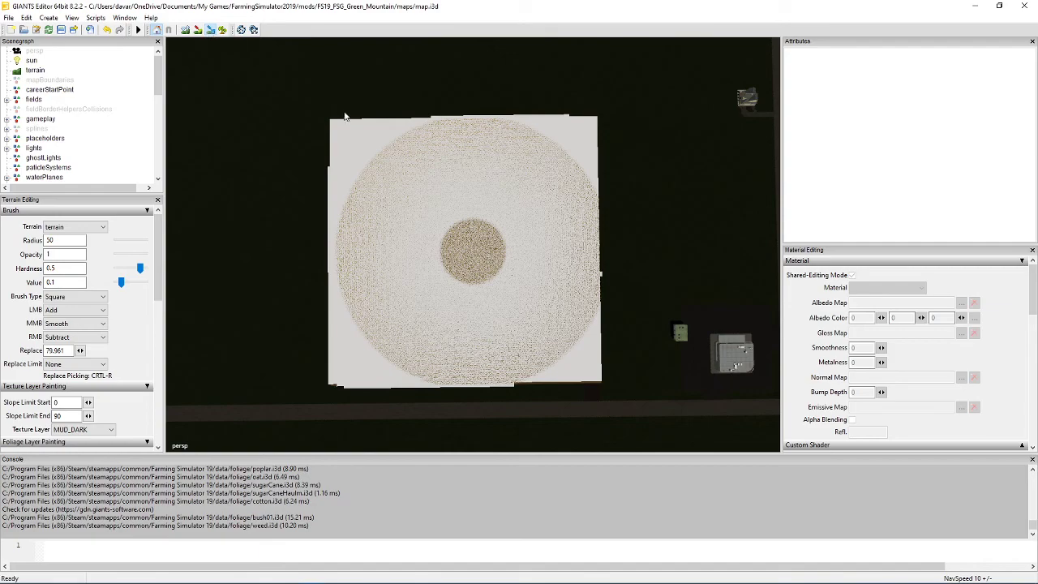
Paint tipCol over the lake and its sandy shore with a round brush of radius 50.
alt+drag(456, 175, 572, 4)
alt+drag(526, 337, 628, 502)
scroll(538, 333, up, 8)
scroll(535, 319, up, 10)
scroll(539, 326, up, 10)
scroll(610, 513, down, 8)
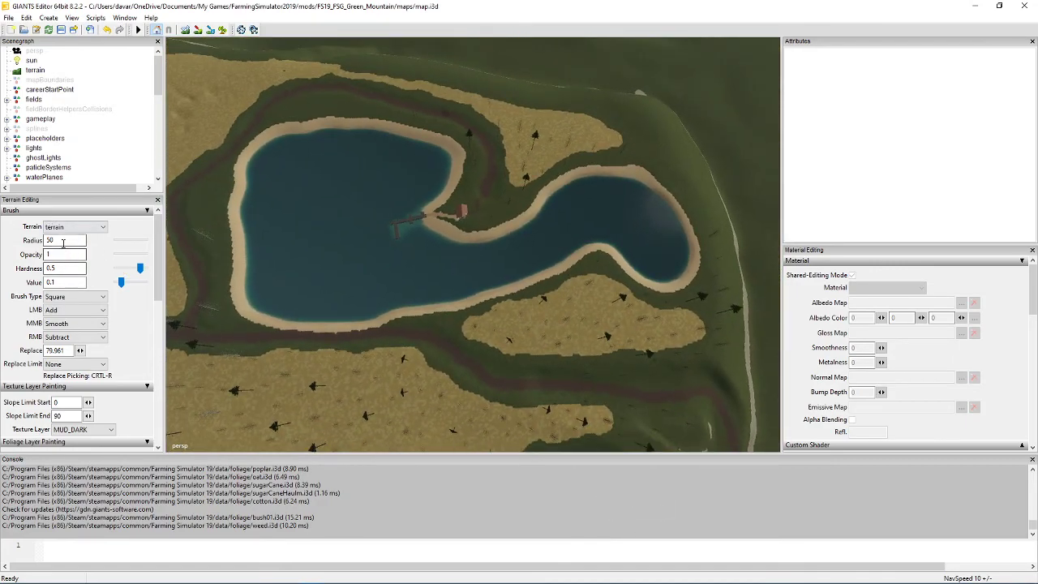
click(209, 31)
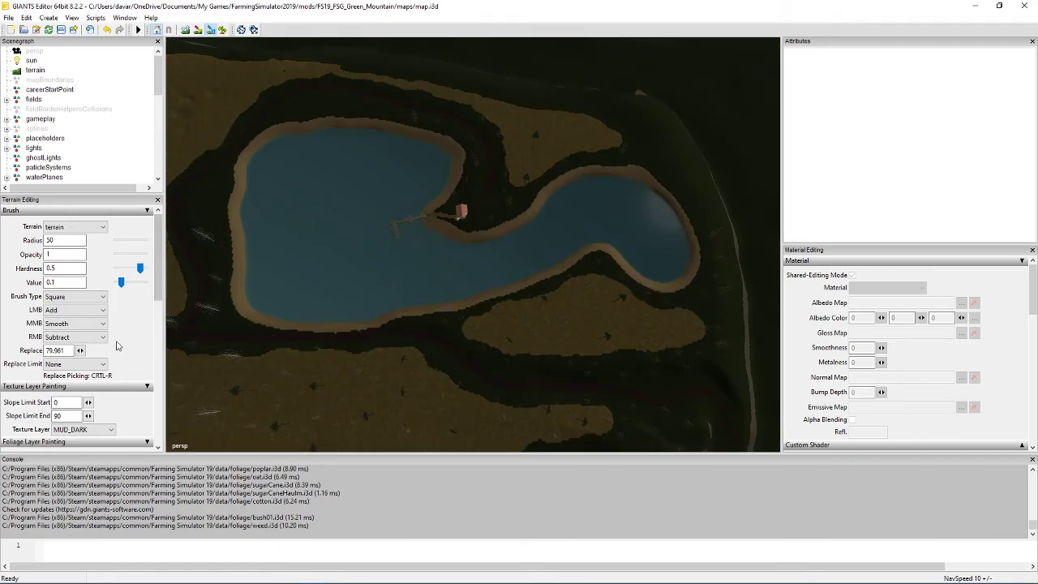
click(77, 297)
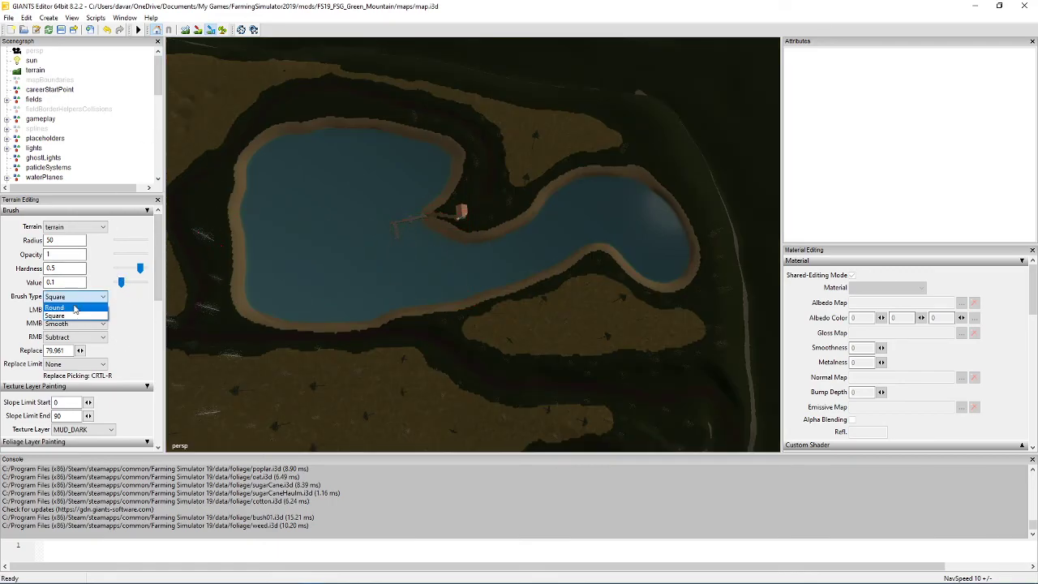
click(78, 308)
mouse_move(283, 161)
mouse_down()
mouse_move(430, 170)
mouse_move(373, 195)
mouse_move(401, 223)
mouse_move(406, 259)
mouse_move(459, 273)
mouse_move(430, 213)
mouse_move(450, 201)
mouse_move(487, 258)
mouse_move(506, 264)
mouse_move(614, 207)
mouse_move(637, 225)
mouse_move(621, 239)
mouse_move(654, 261)
mouse_move(619, 230)
mouse_up()
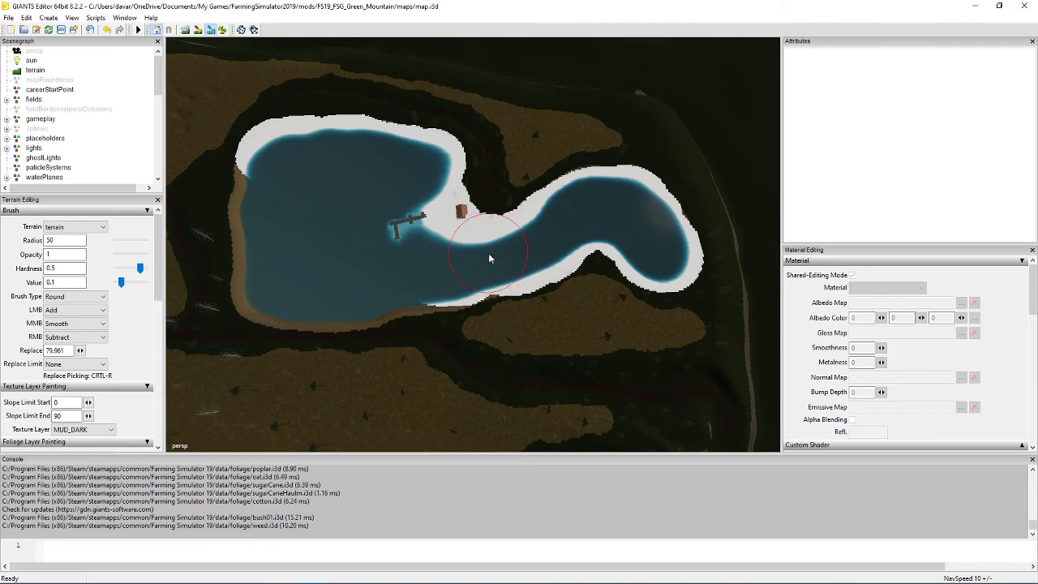
mouse_move(490, 266)
mouse_down()
mouse_move(338, 301)
mouse_move(280, 291)
mouse_move(301, 294)
mouse_move(281, 257)
mouse_move(272, 171)
mouse_move(292, 177)
mouse_up()
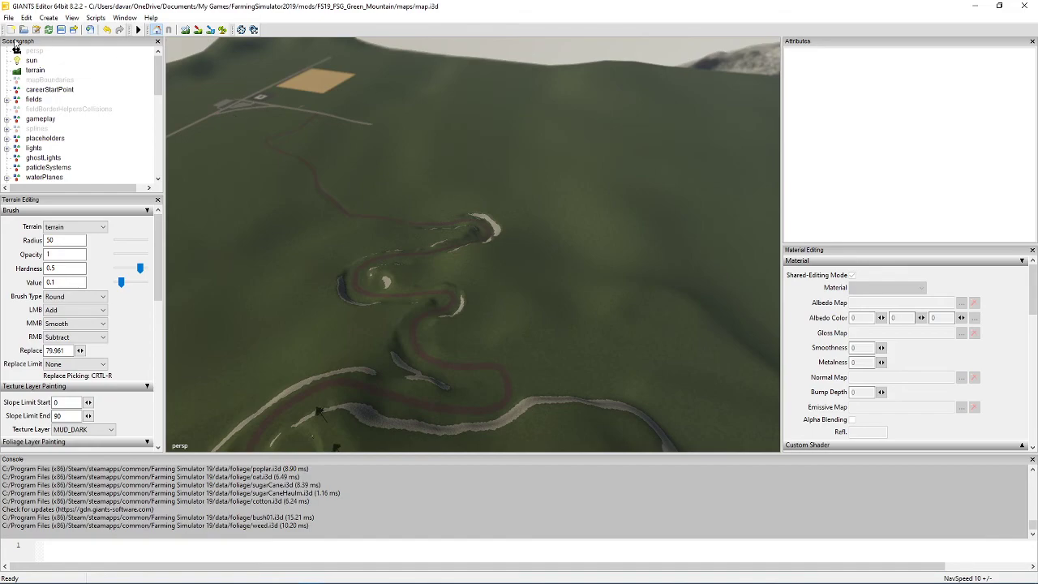
Save the map scene.
click(8, 17)
click(31, 70)
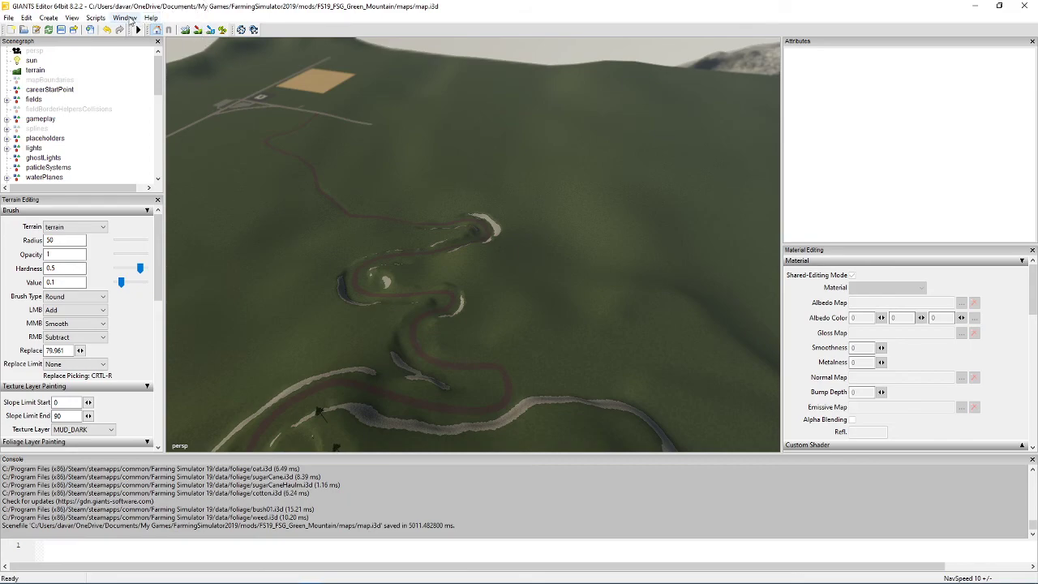
Run the Create Ground Collision Map script on the map, save the scene, and check the console output.
click(94, 19)
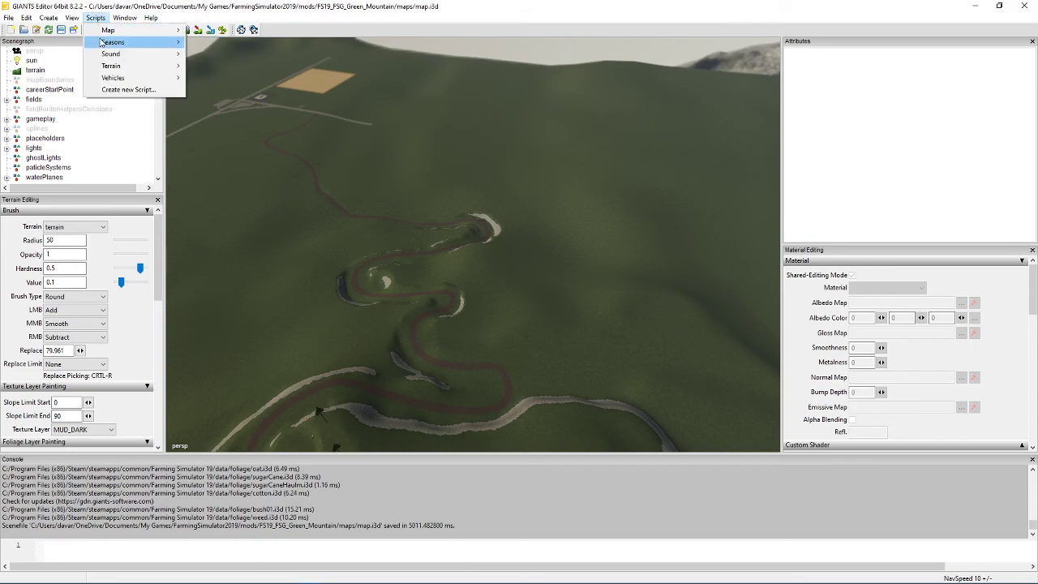
mouse_move(102, 43)
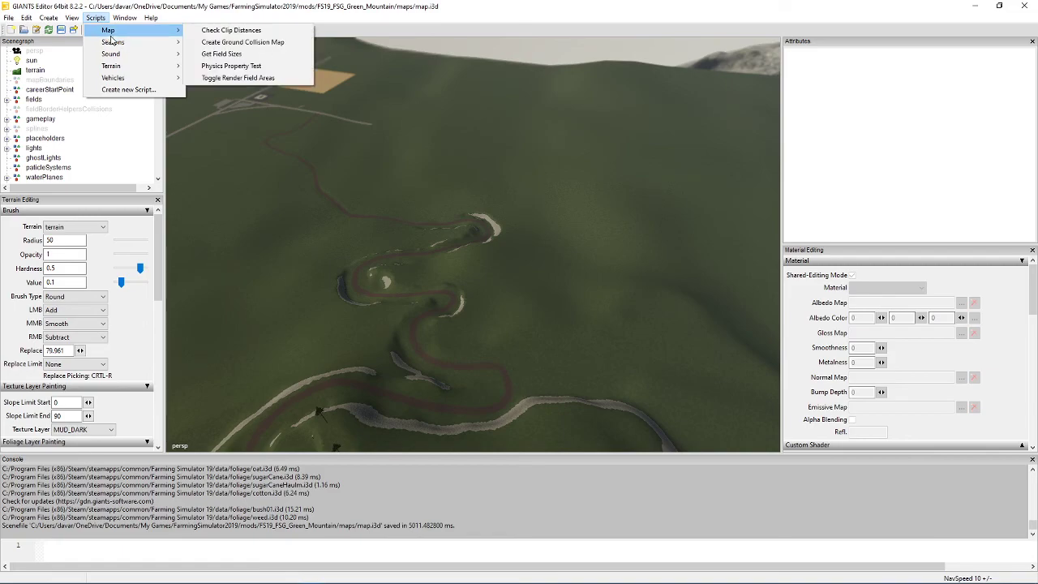
click(254, 42)
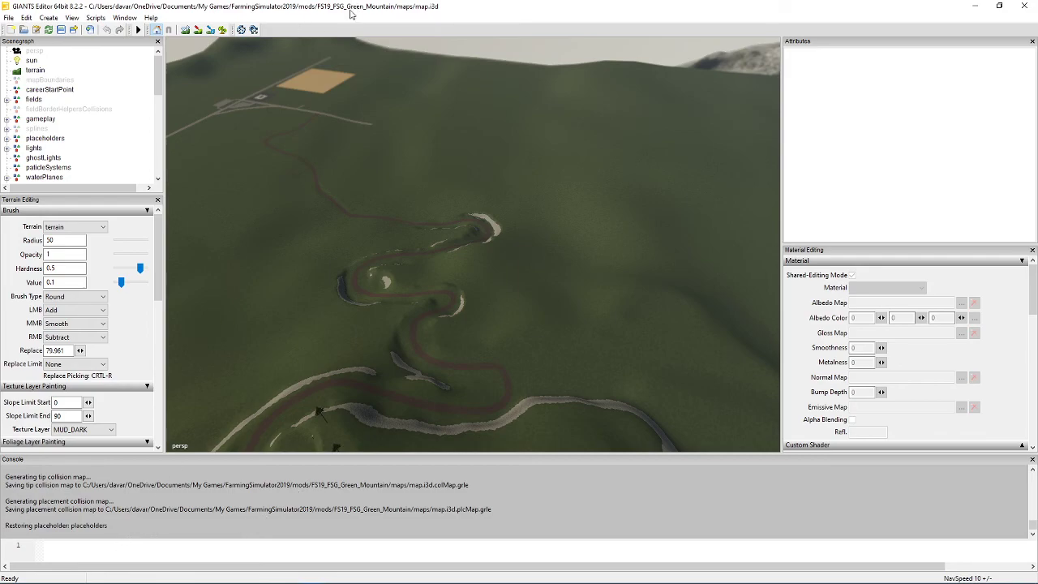
click(61, 30)
scroll(145, 503, up, 2)
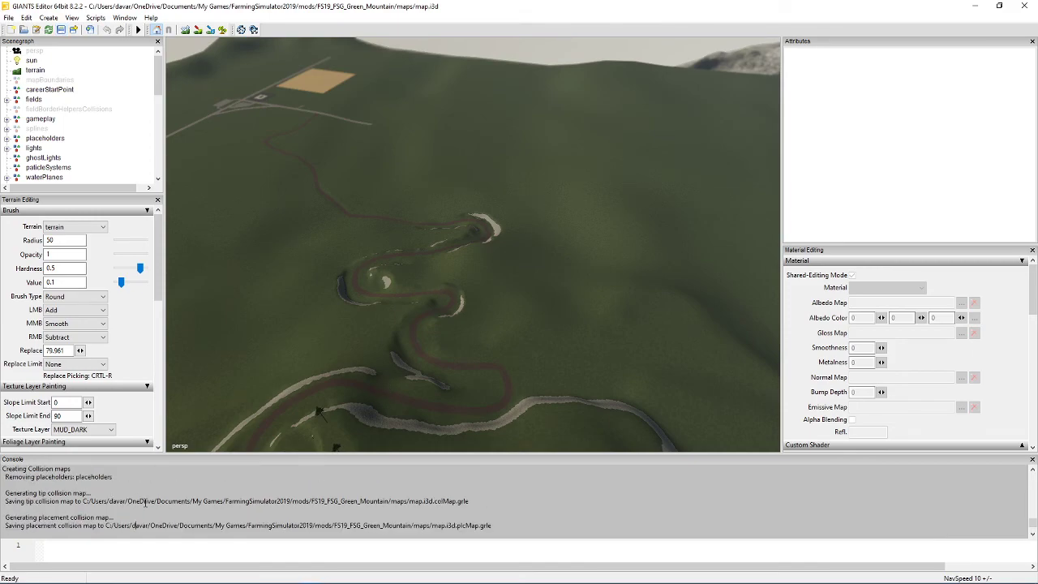
scroll(145, 503, down, 2)
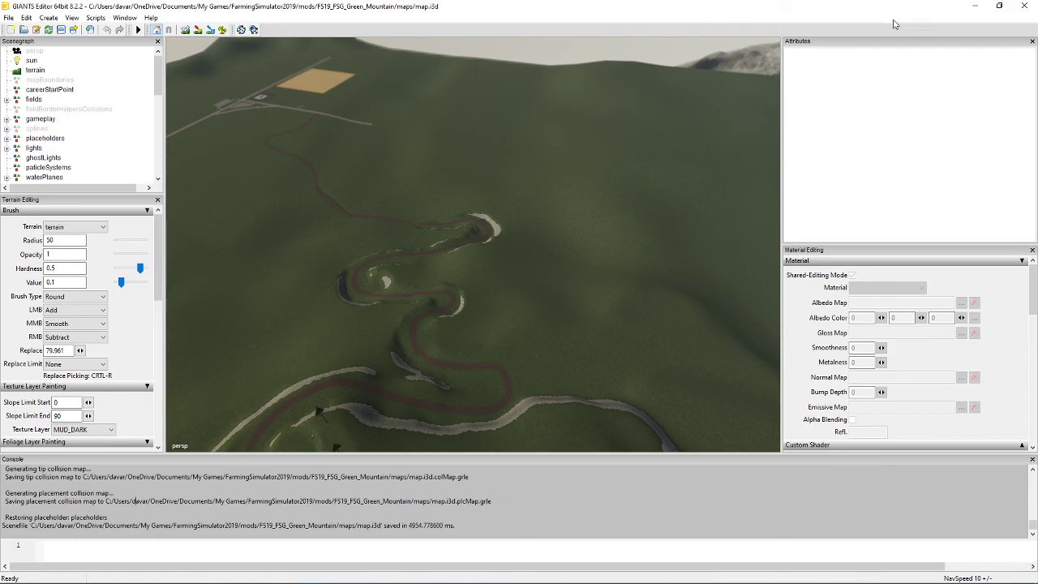
Close the map editor, launch Farming Simulator 19 through Steam, and skip the intro to reach the main menu.
click(1024, 6)
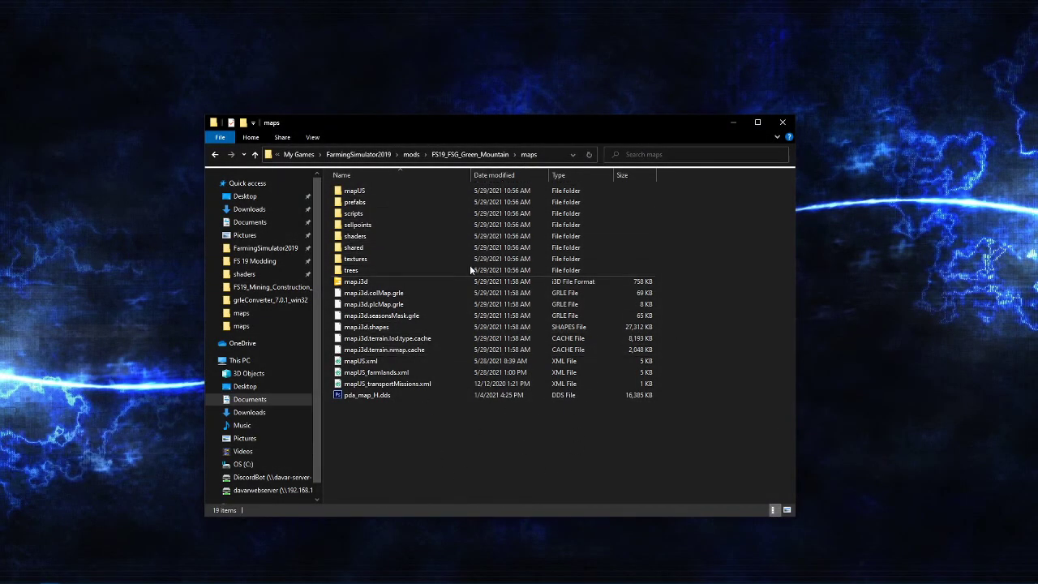
mouse_move(928, 577)
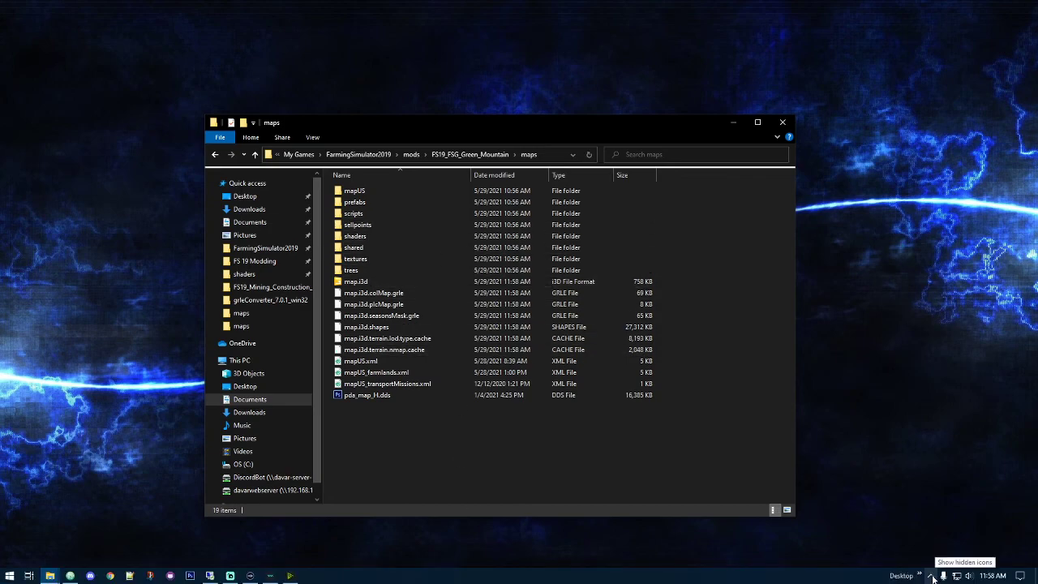
right_click(933, 578)
click(931, 576)
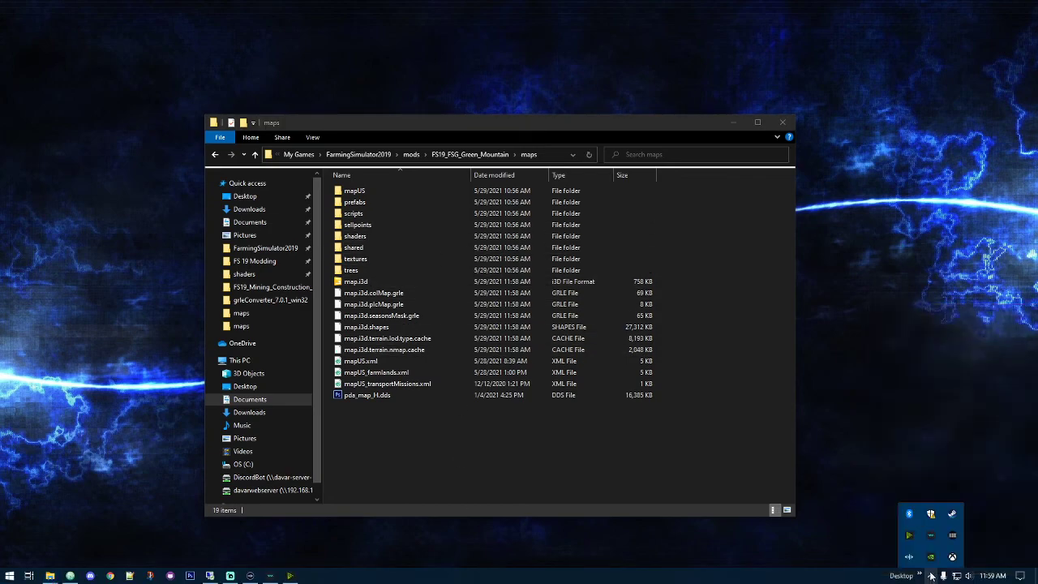
right_click(953, 513)
click(989, 357)
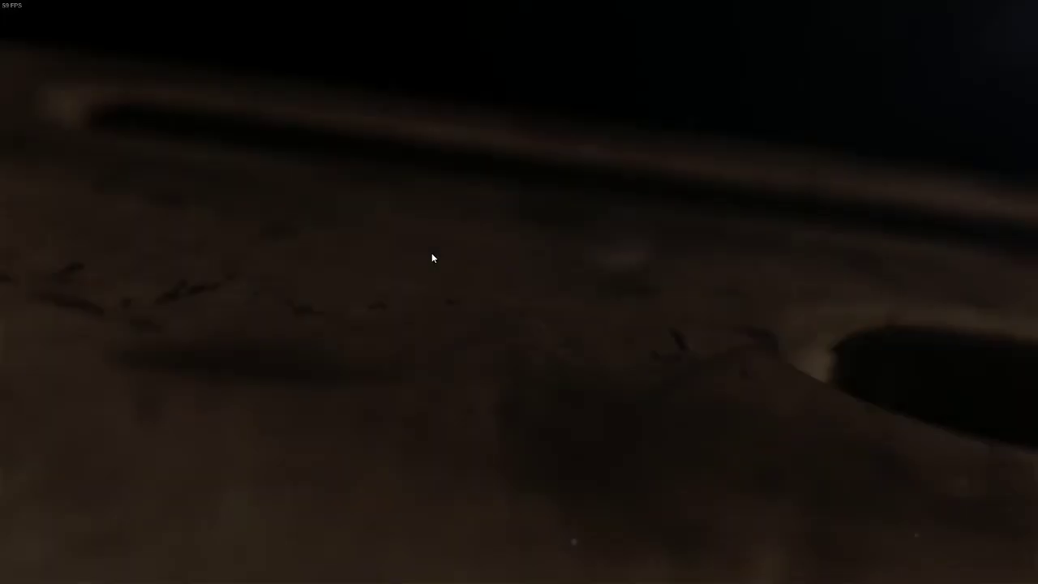
click(432, 252)
click(419, 254)
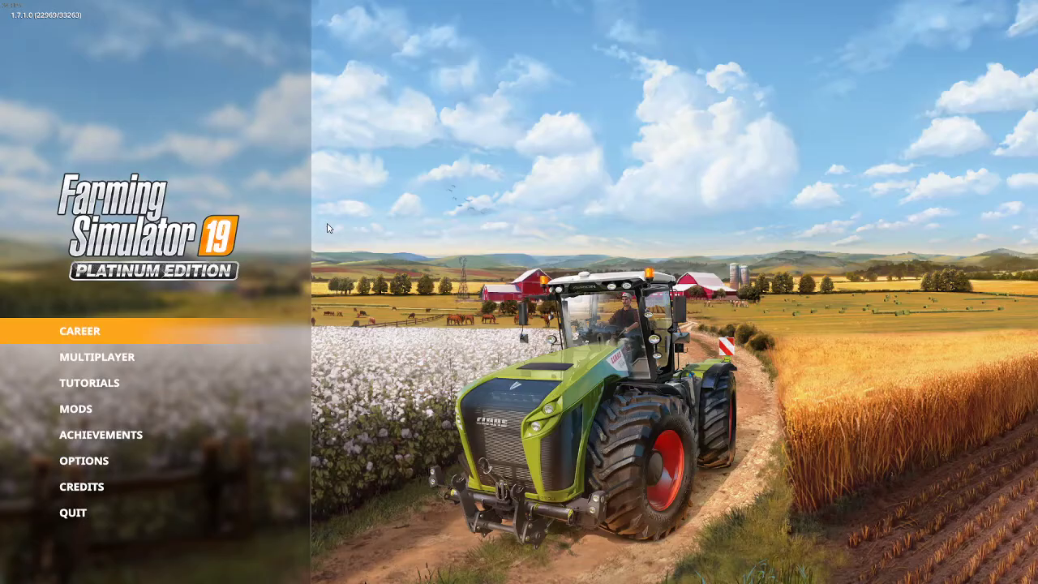
Set up a new career in Savegame 1 on the FSG Green Mountain map, accepting the character as it is.
click(98, 334)
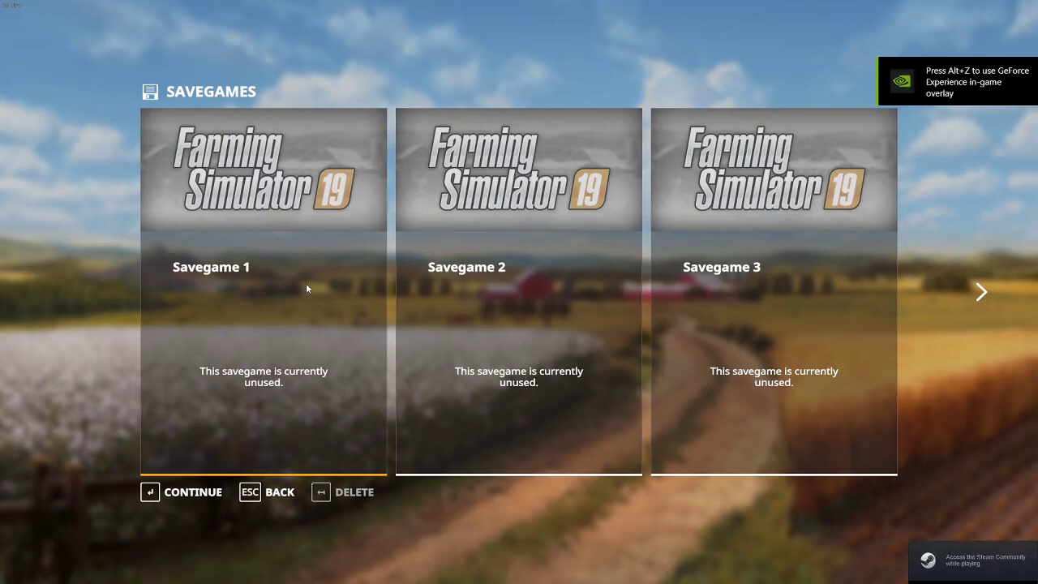
click(306, 282)
click(491, 278)
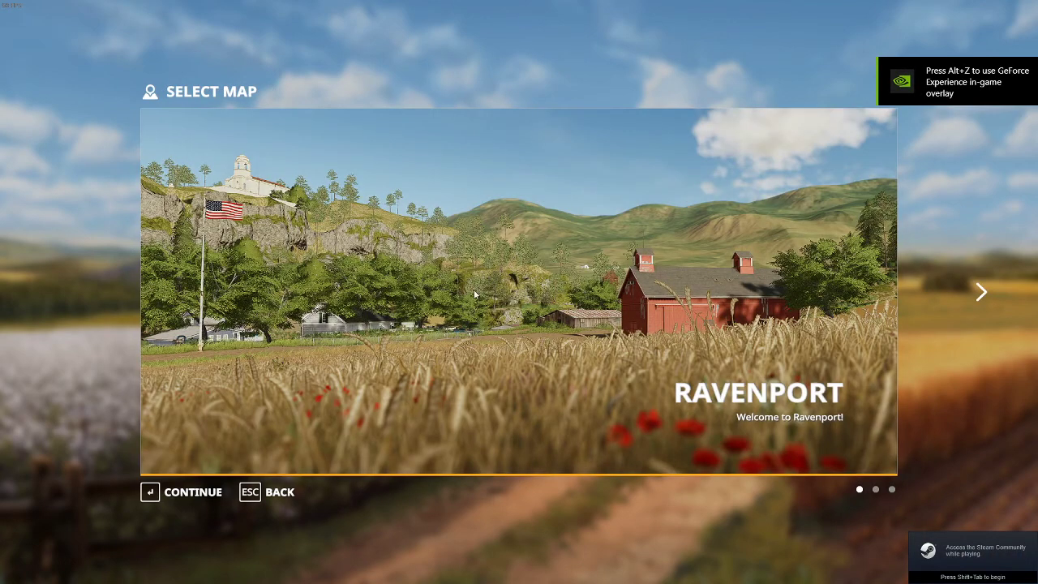
click(189, 503)
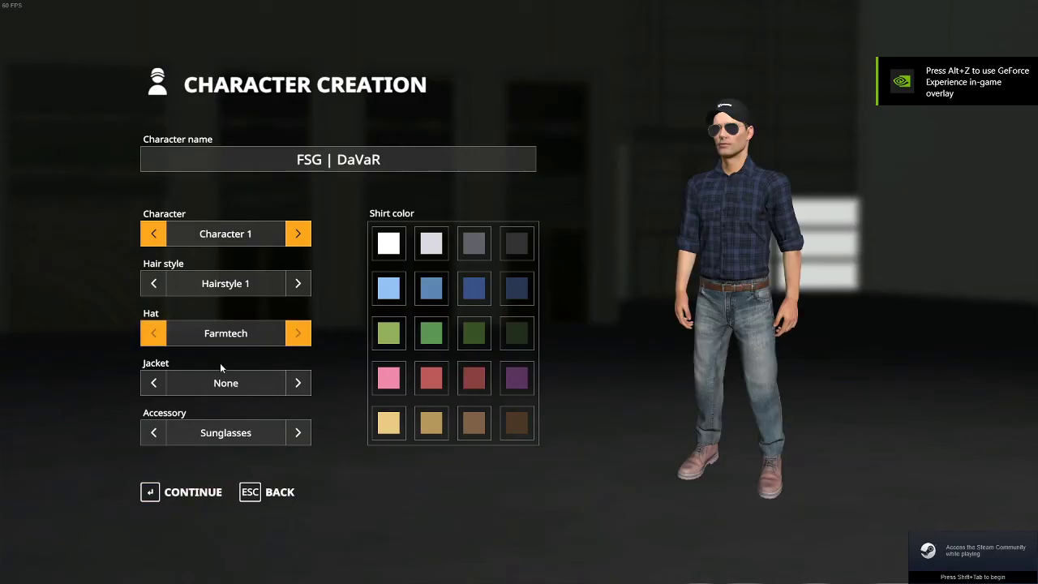
click(183, 491)
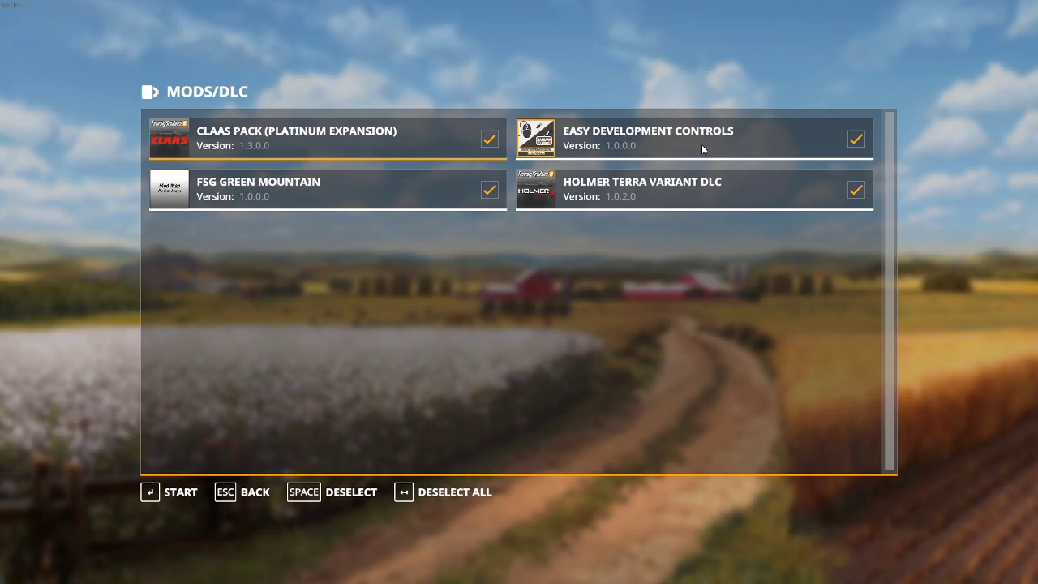
Start the career with all listed mods enabled, enter the map, and dismiss the welcome message.
click(181, 493)
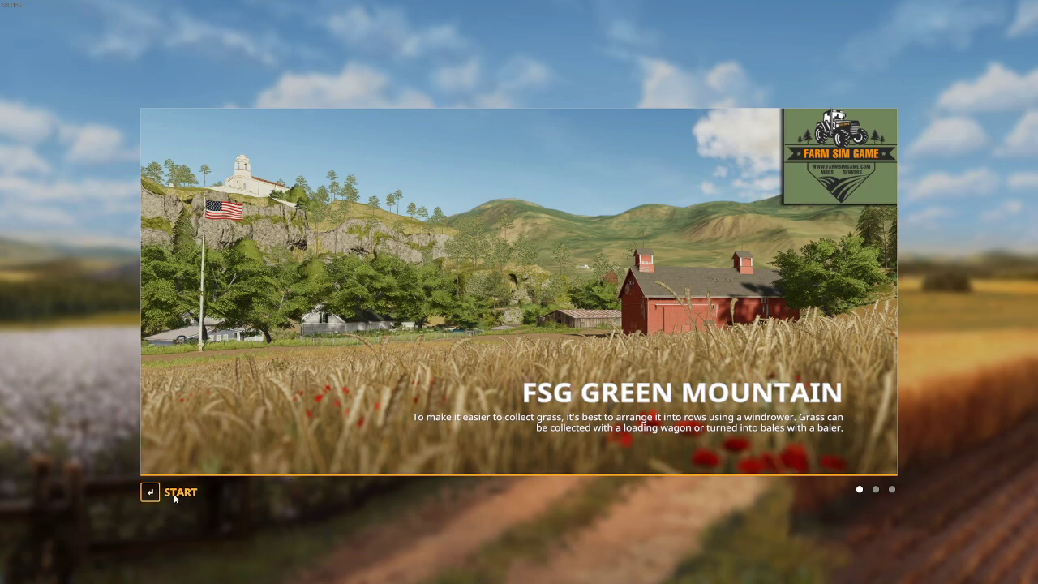
key(Return)
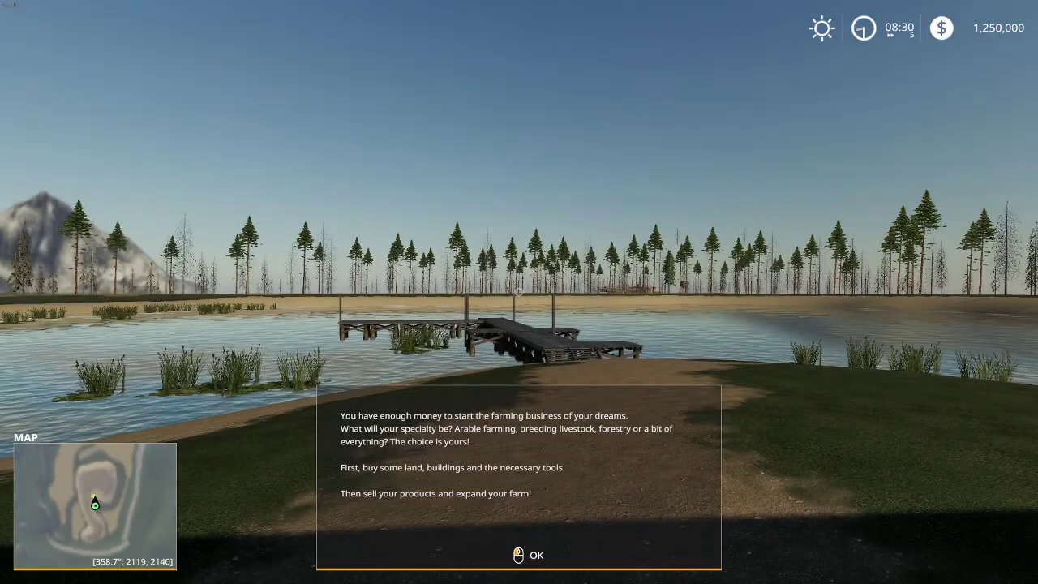
click(519, 292)
Try to tip 100000 wheat onto the ground beside the lake with Easy Development Controls.
key(w)
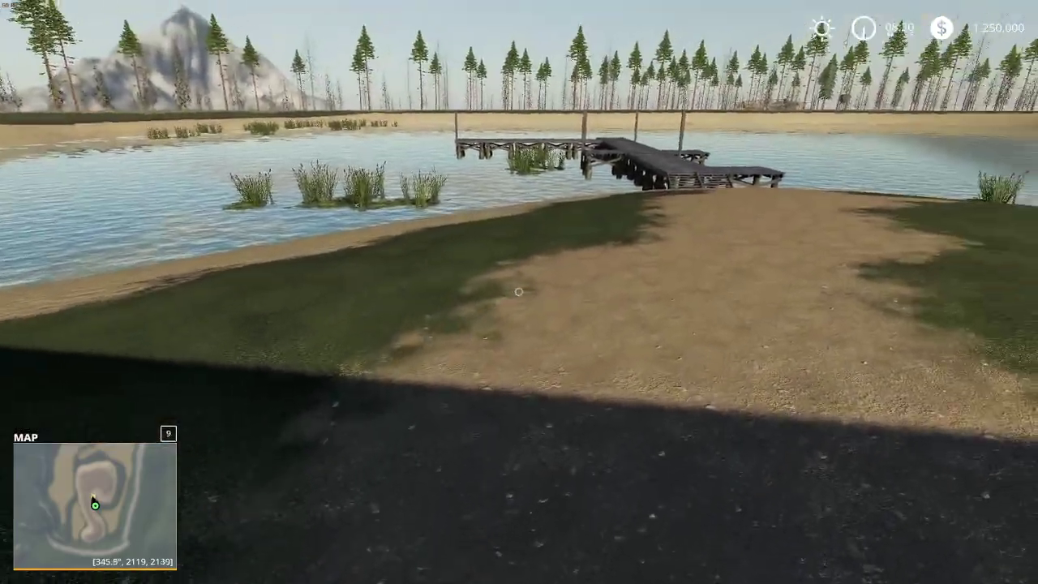
key(alt+e)
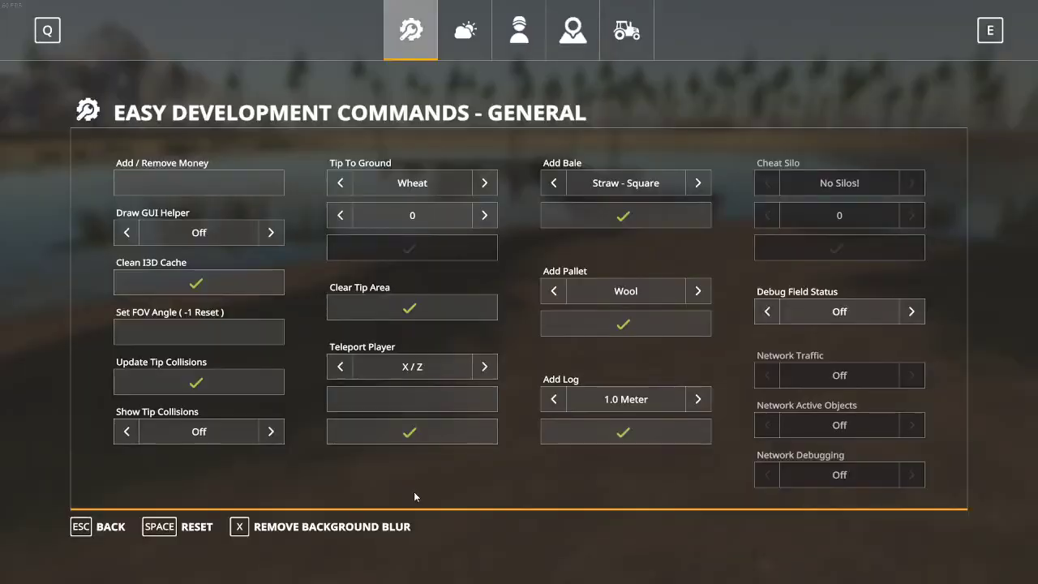
click(344, 215)
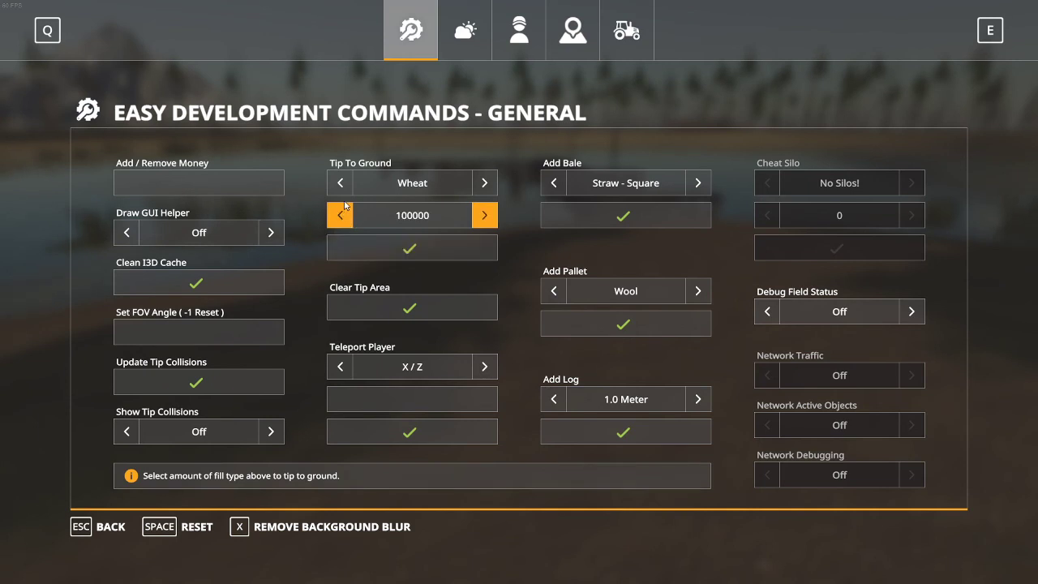
click(411, 251)
key(Escape)
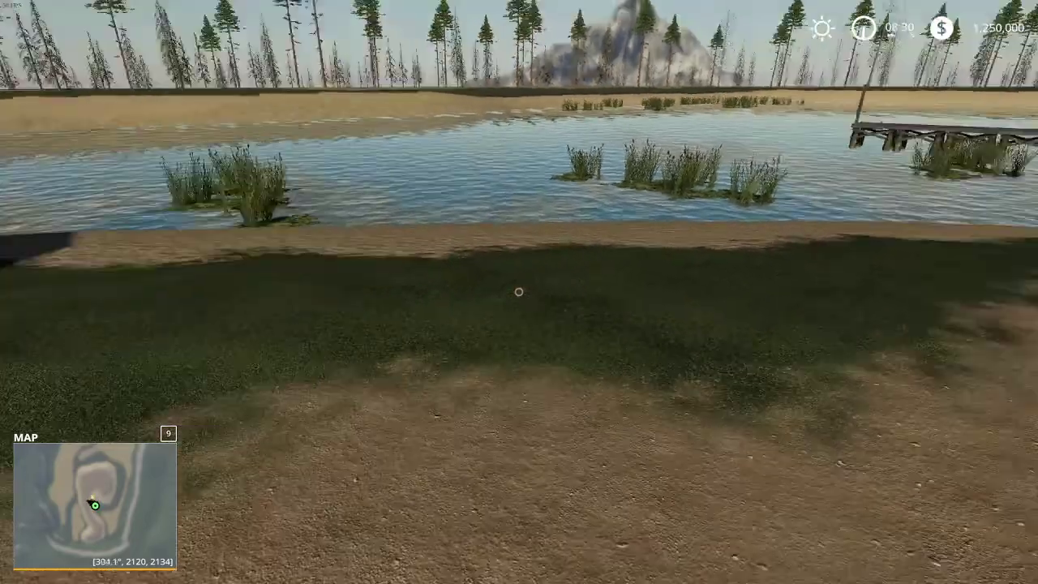
Walk past the house to the brown dirt road and tip 100000 wheat onto the ground there.
key(s)
key(w)
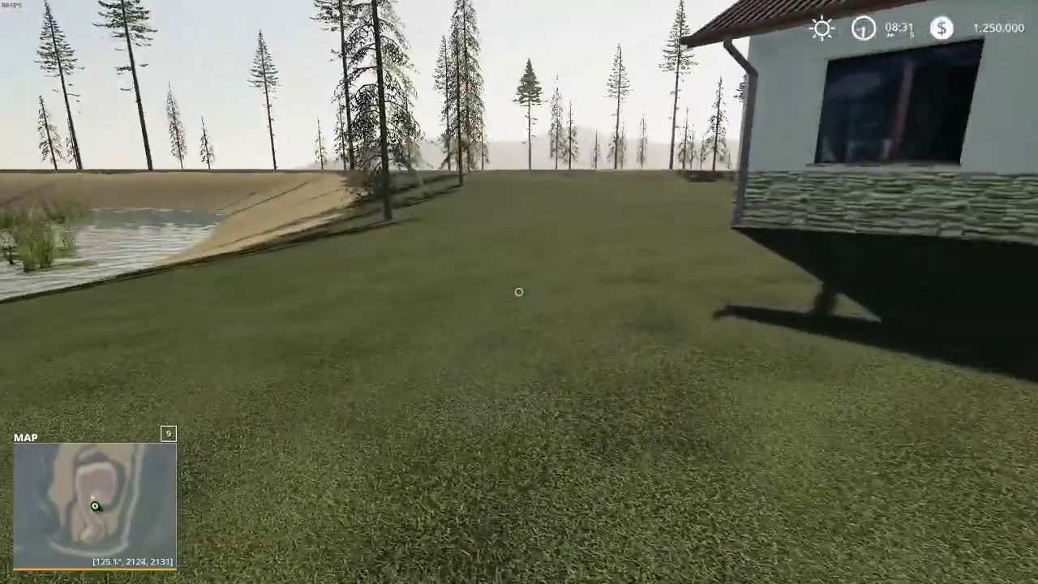
key(w)
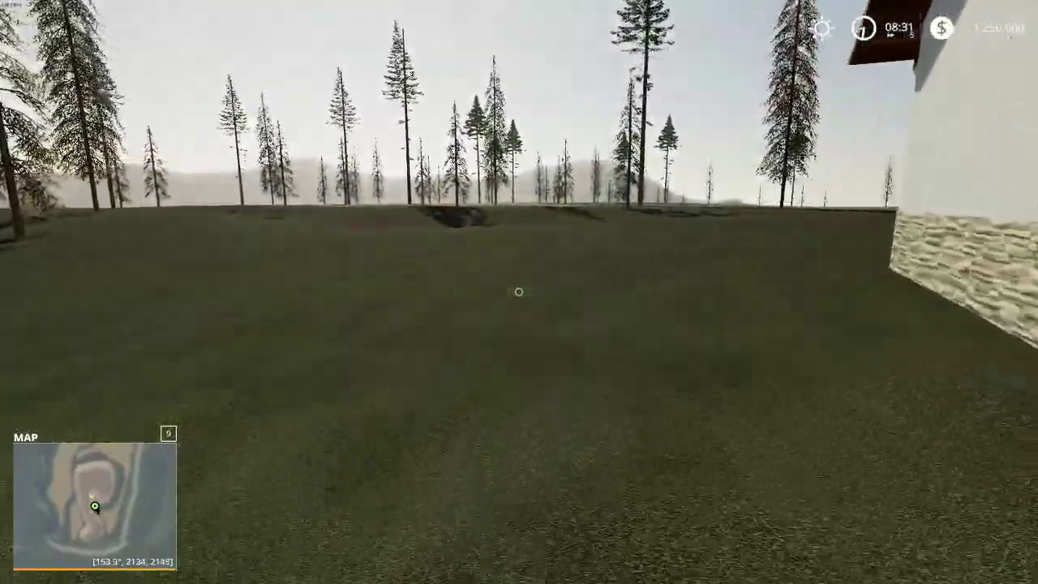
key(w)
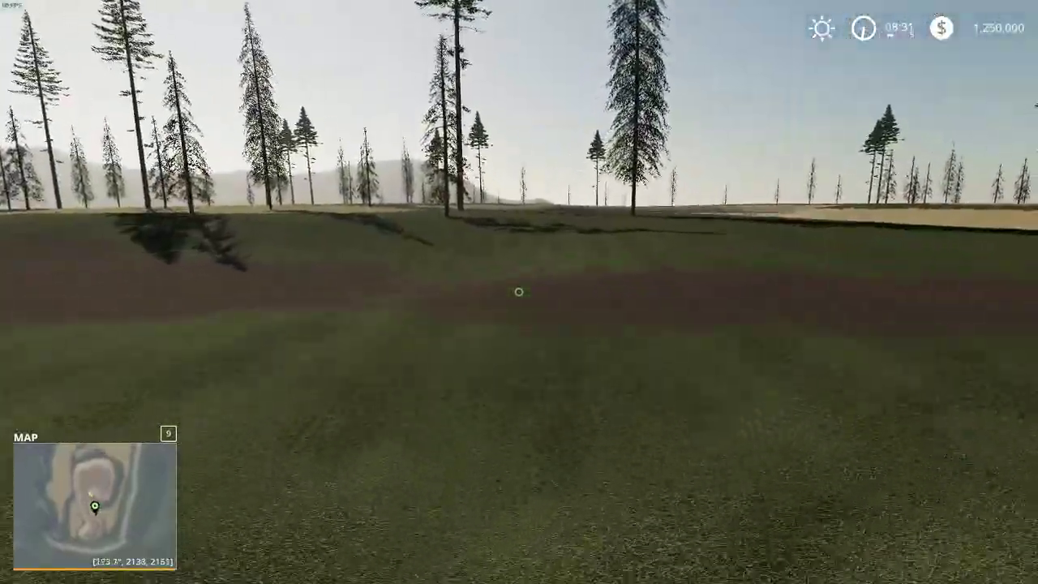
key(w)
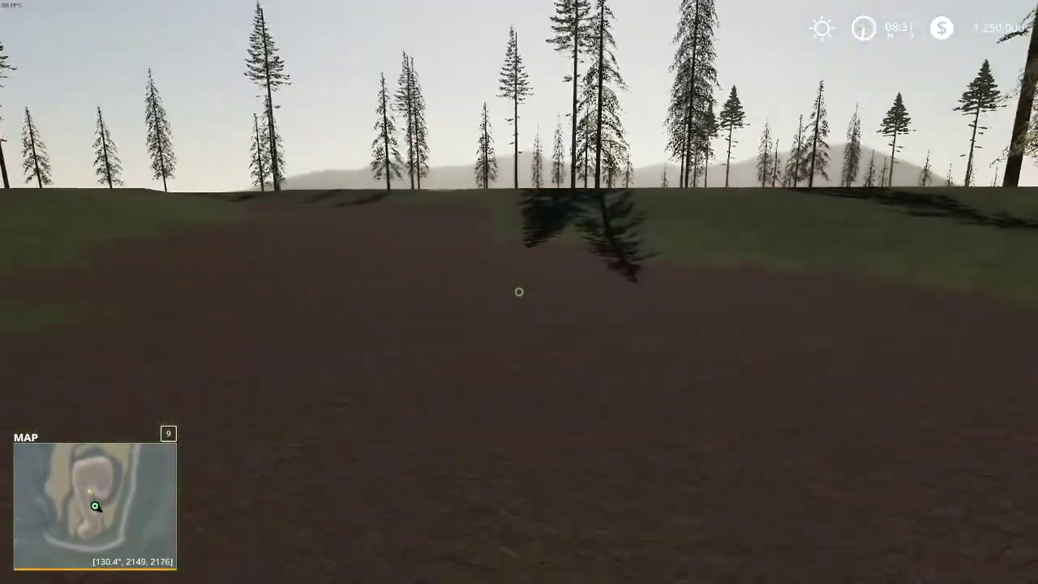
key(w)
key(alt+e)
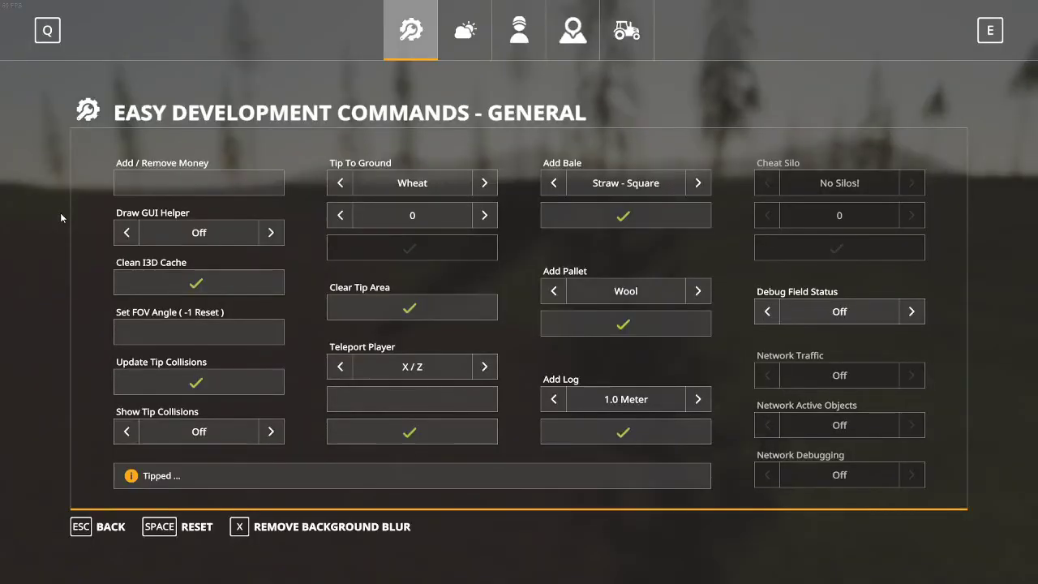
click(344, 219)
click(420, 243)
key(Escape)
Check the wheat pile, walk farther along the dirt road, and tip another 100000 wheat there.
key(w)
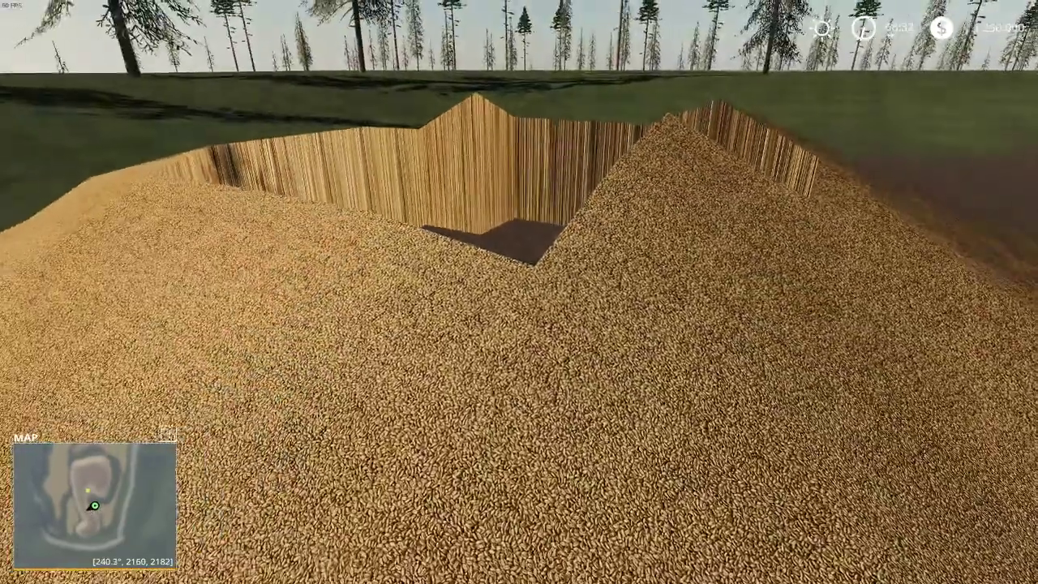
key(w)
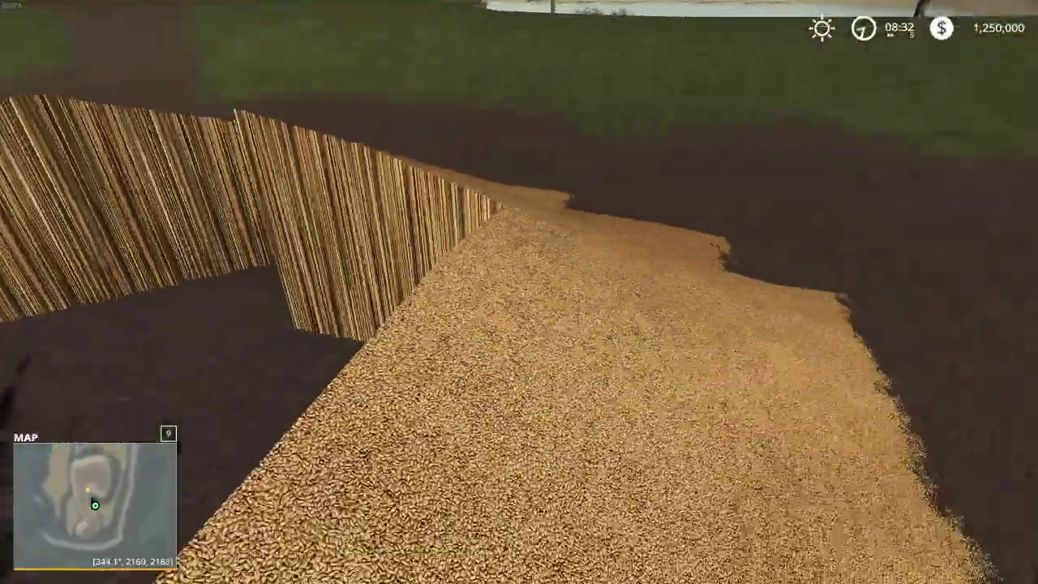
key(s)
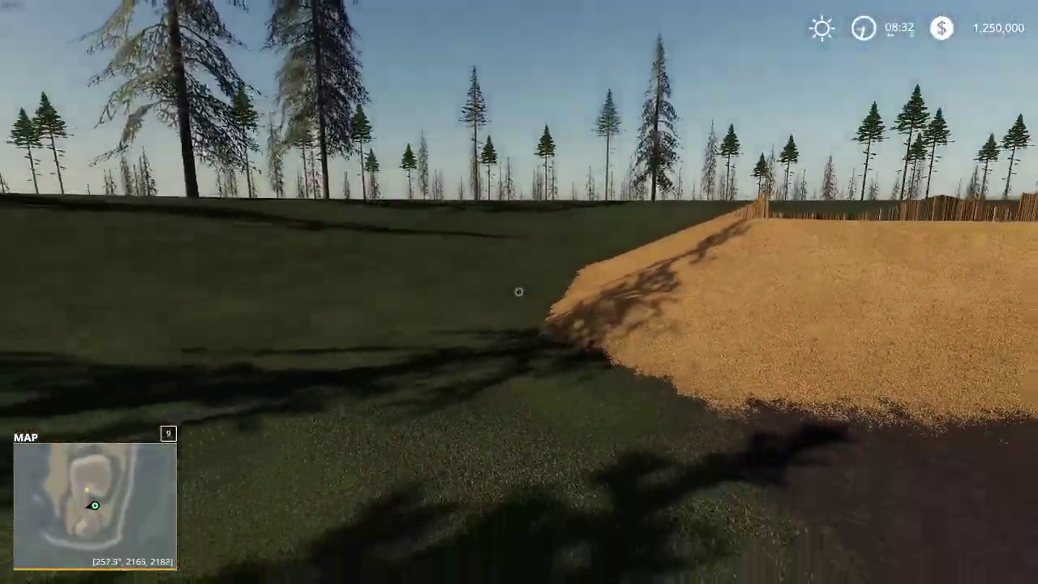
key(a)
key(w)
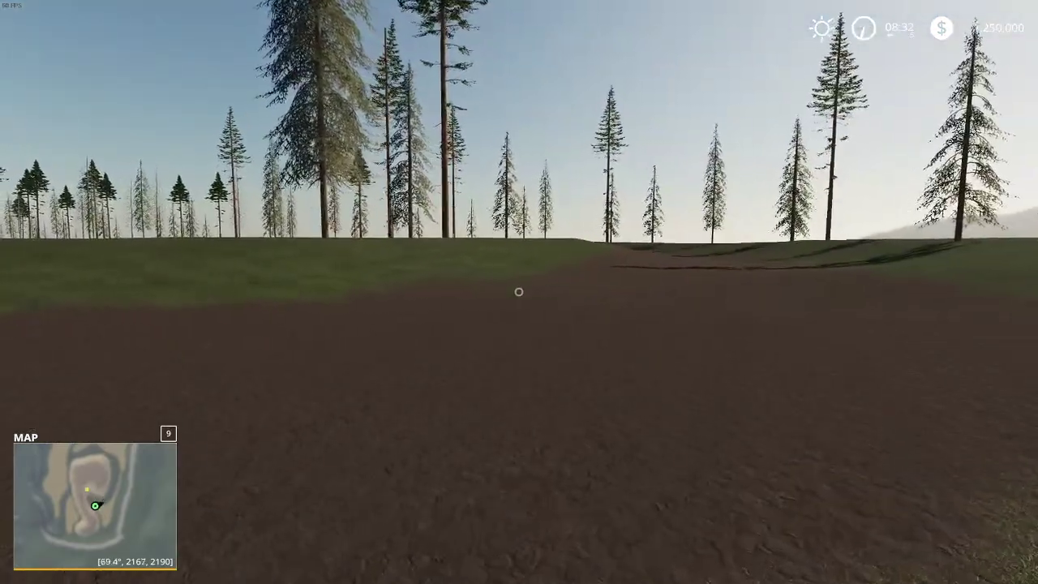
key(w)
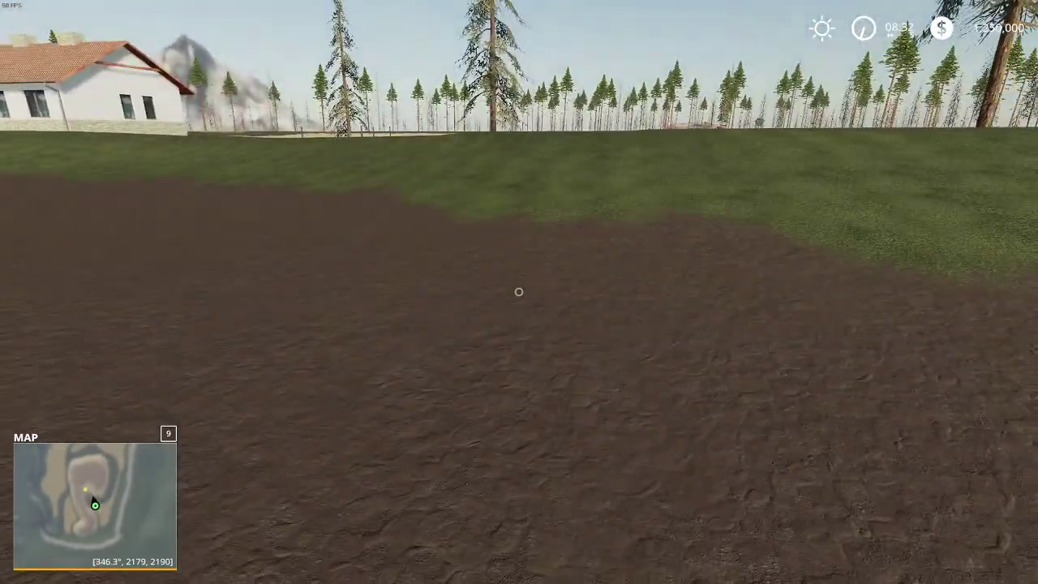
key(ctrl+d)
click(342, 216)
click(370, 248)
key(Escape)
Walk around the second wheat pile on the dirt road and examine its shape and its edges against the grass.
key(w)
key(w)
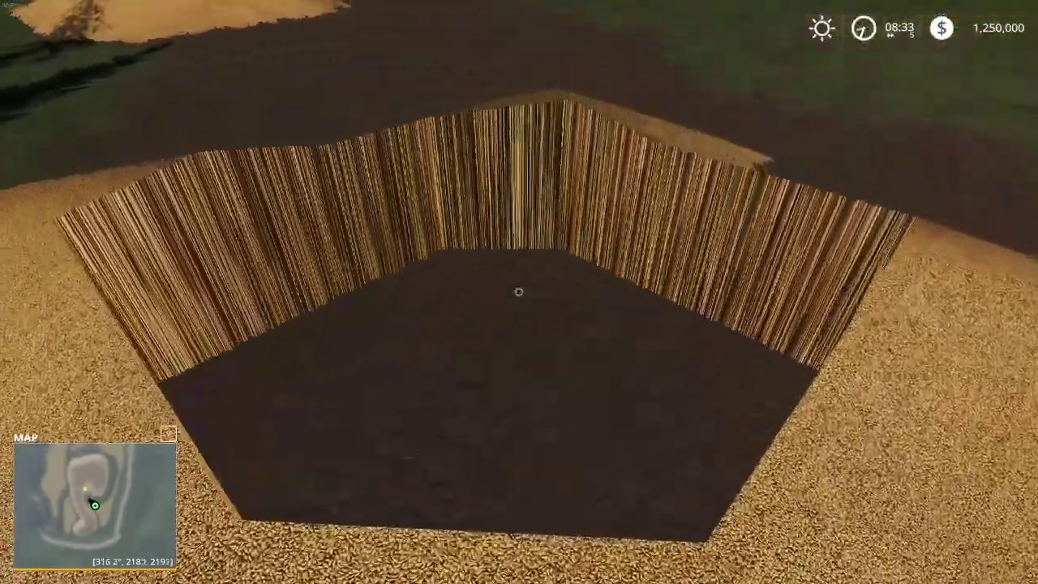
key(s)
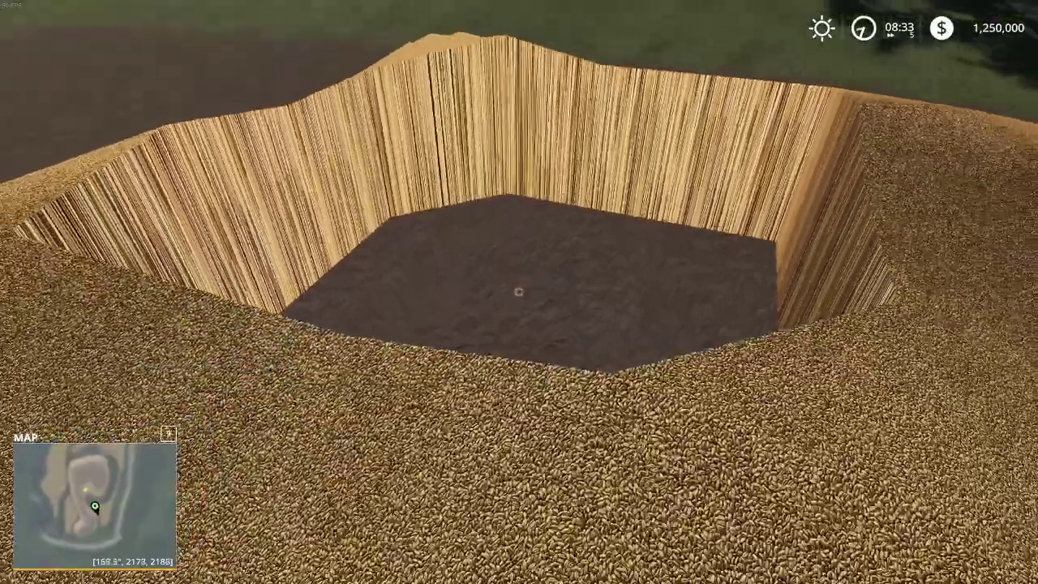
key(w)
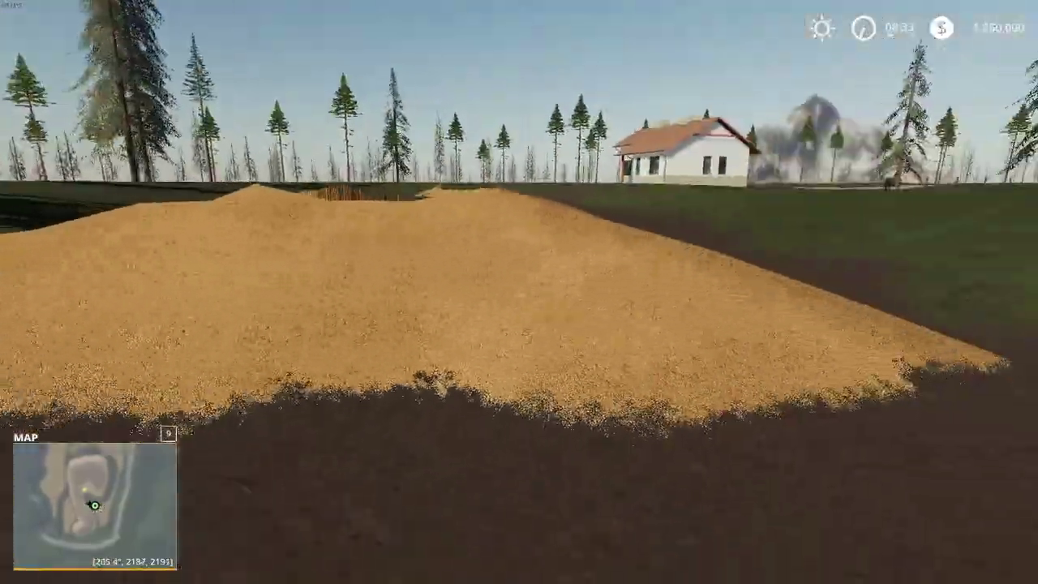
key(s)
key(w)
key(w)
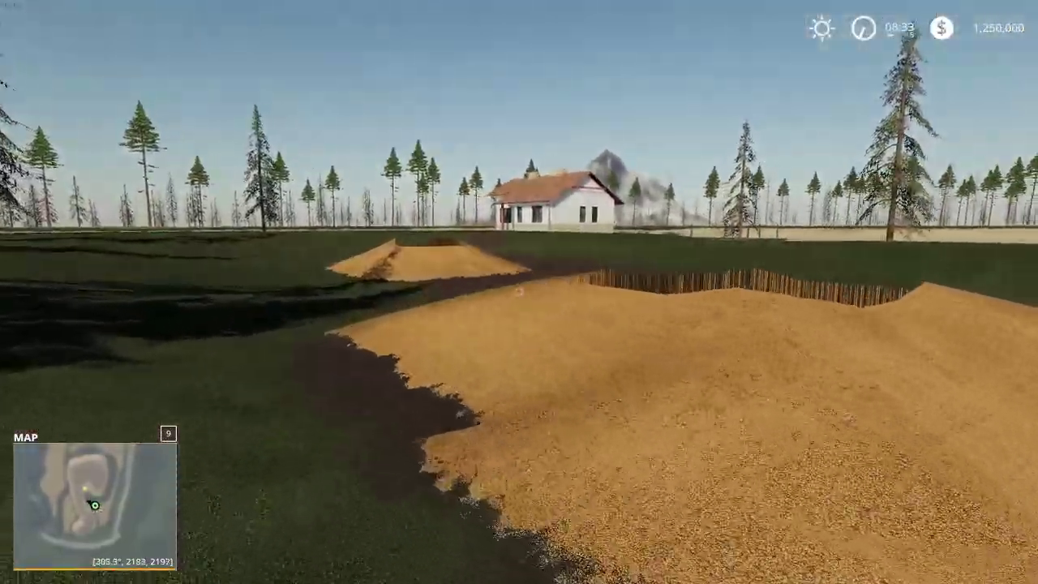
key(w)
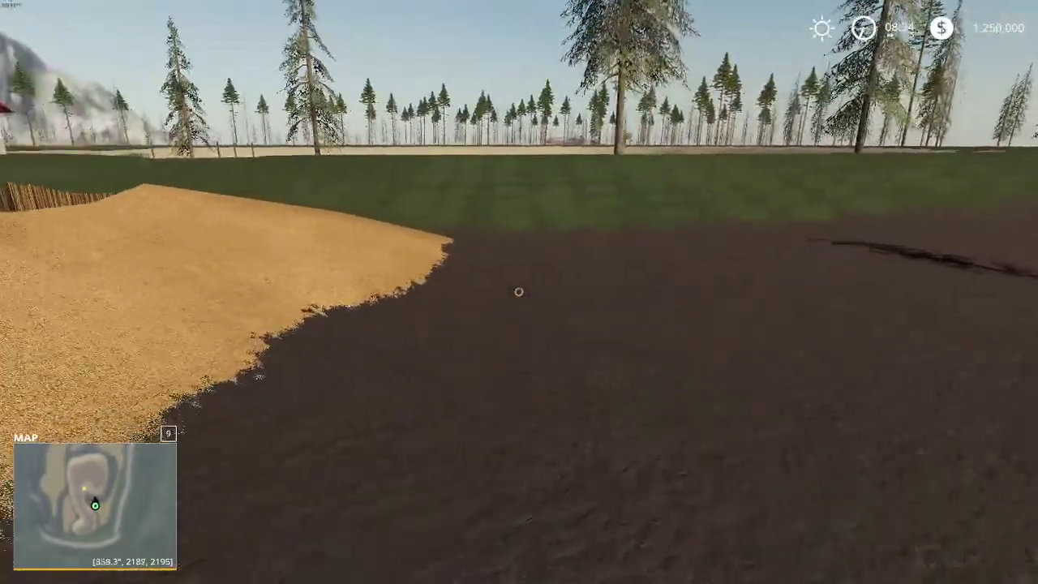
Buy the New Holland W190D wheel loader from the store without changing its configuration.
key(p)
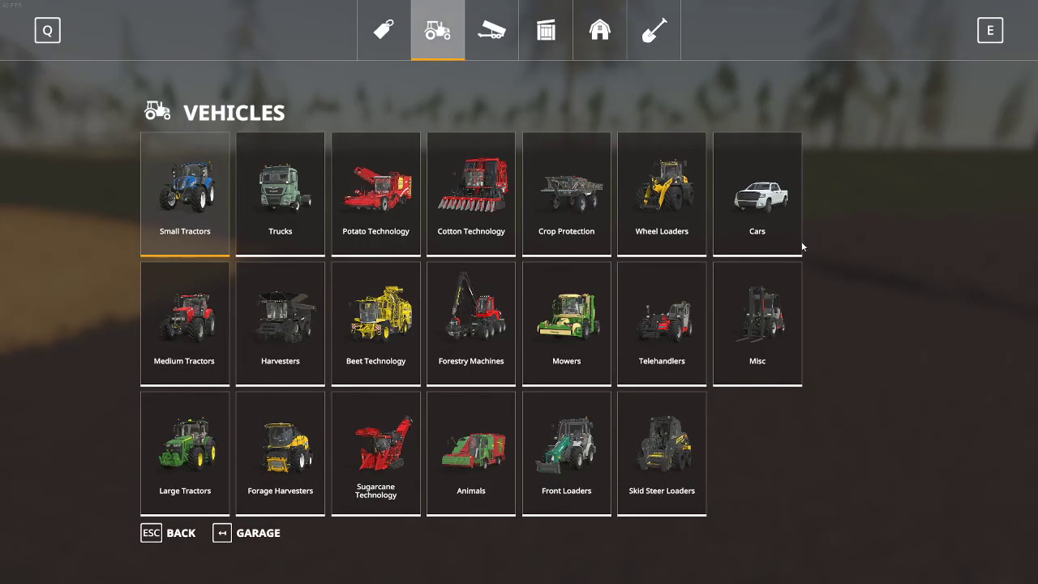
click(674, 199)
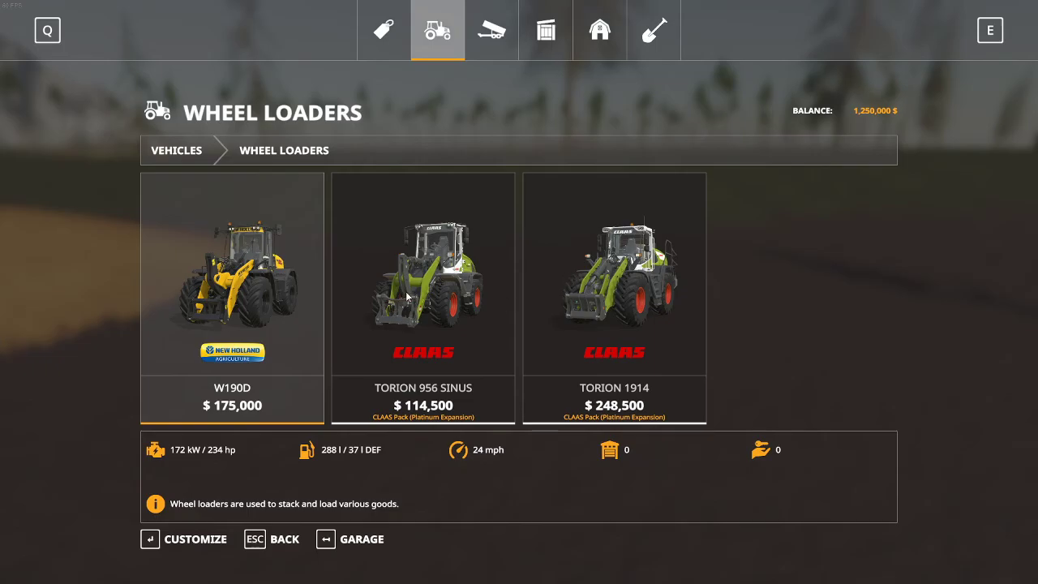
click(179, 248)
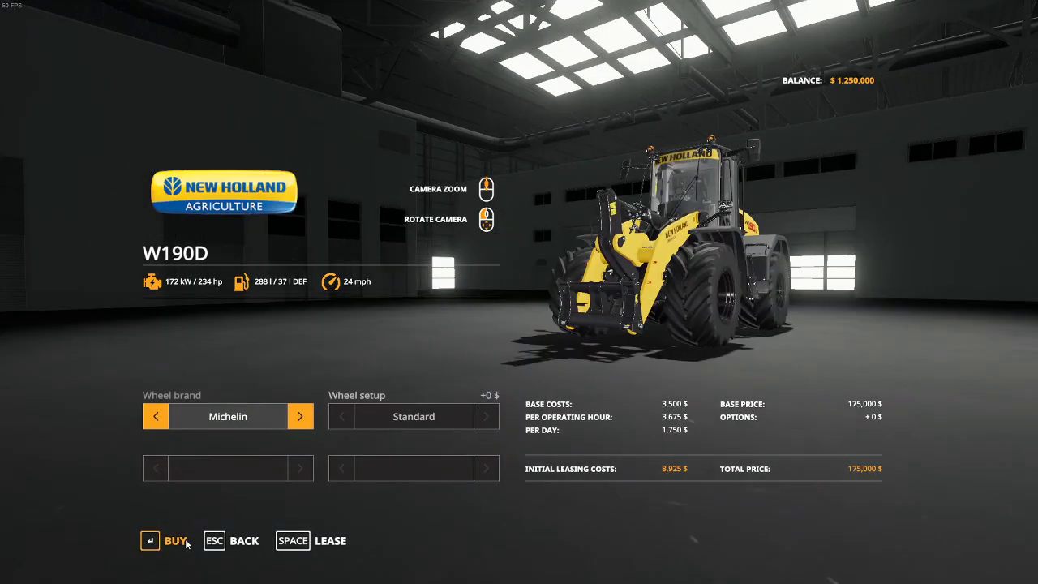
click(186, 542)
click(383, 375)
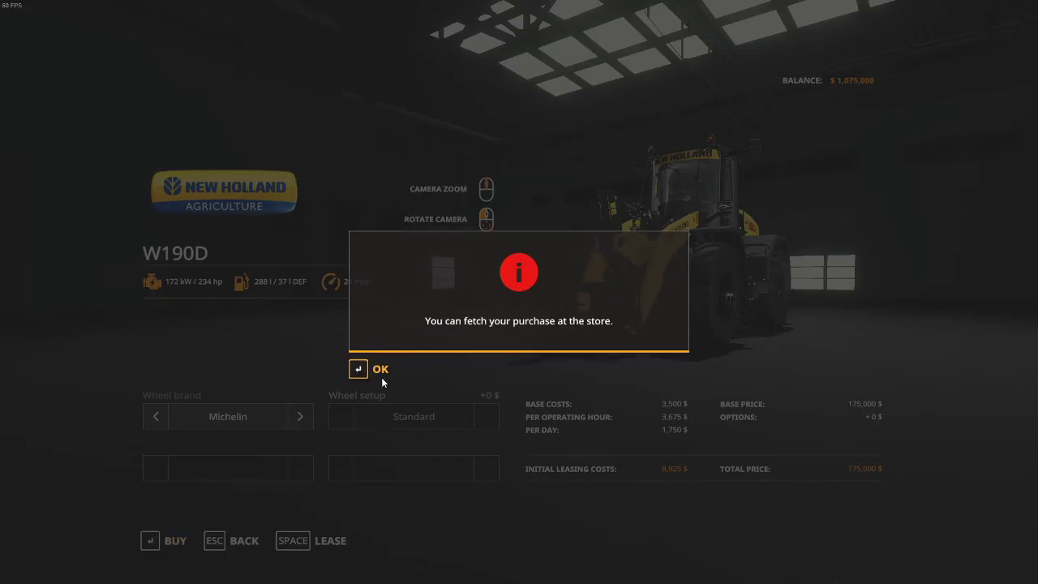
click(380, 374)
Buy the Magsi High-dump bucket from the wheel loader tools and leave the store.
click(483, 31)
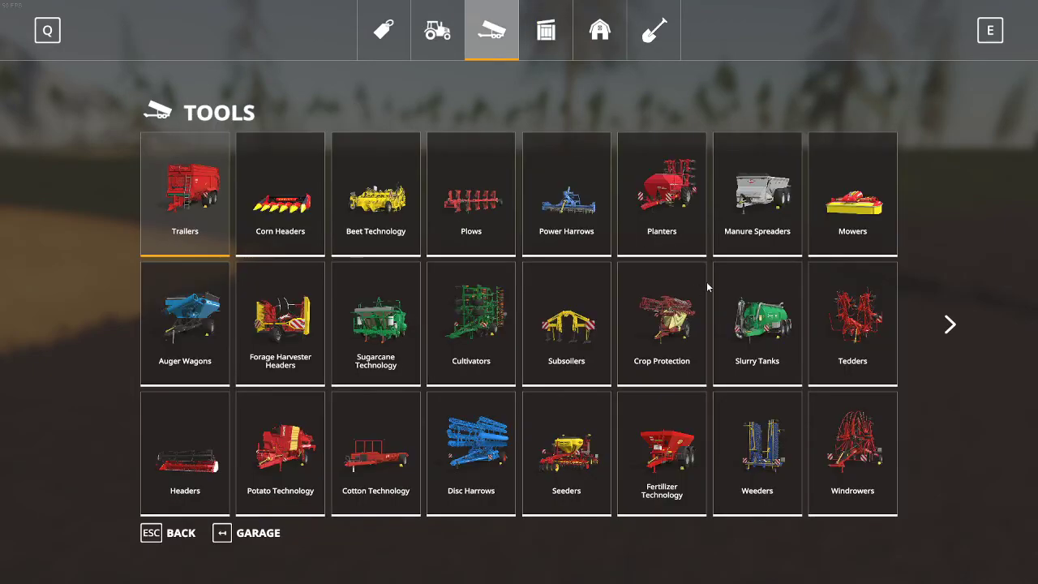
scroll(657, 233, down, 3)
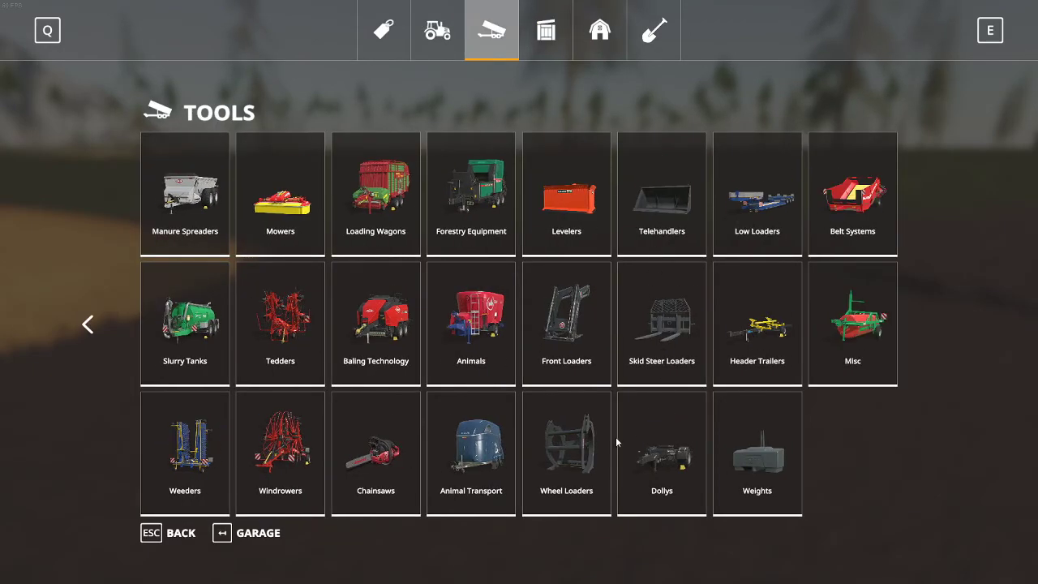
click(564, 451)
click(616, 267)
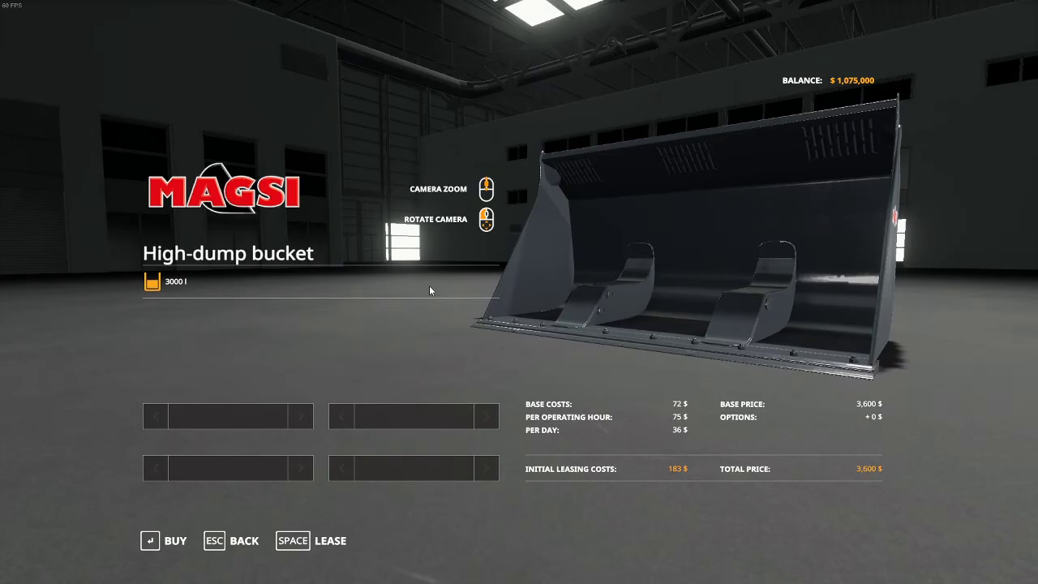
click(161, 549)
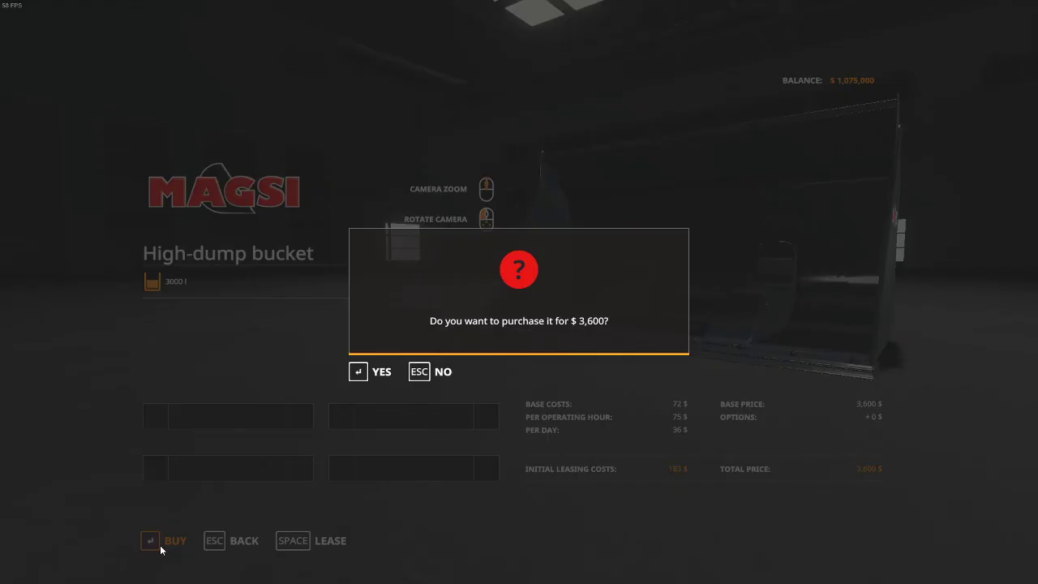
click(371, 372)
click(381, 371)
click(245, 539)
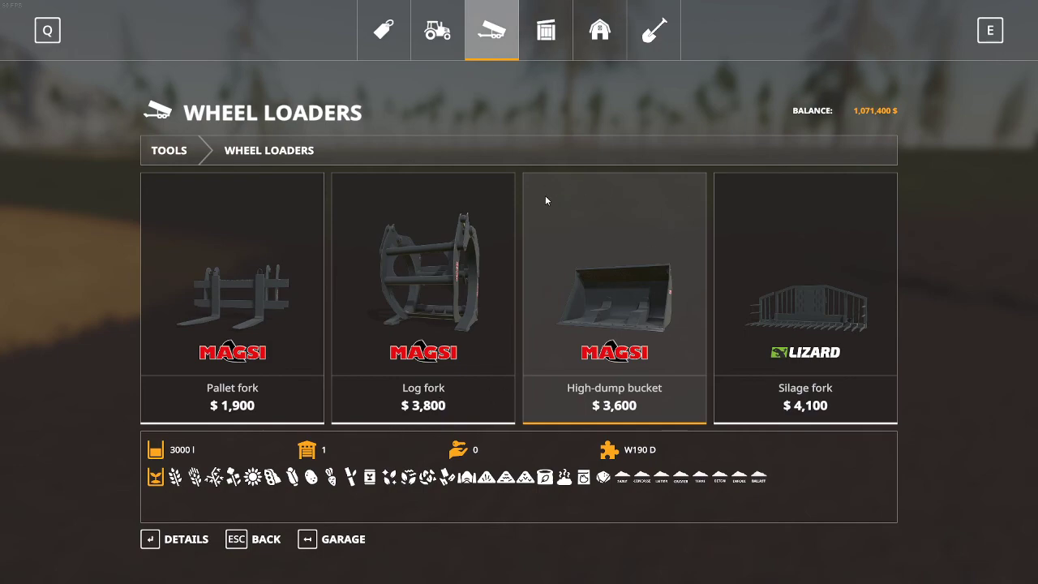
key(Escape)
key(Escape)
Switch to the W190D outside the shop, maneuver it up to the High-dump bucket, and attach the bucket.
key(Tab)
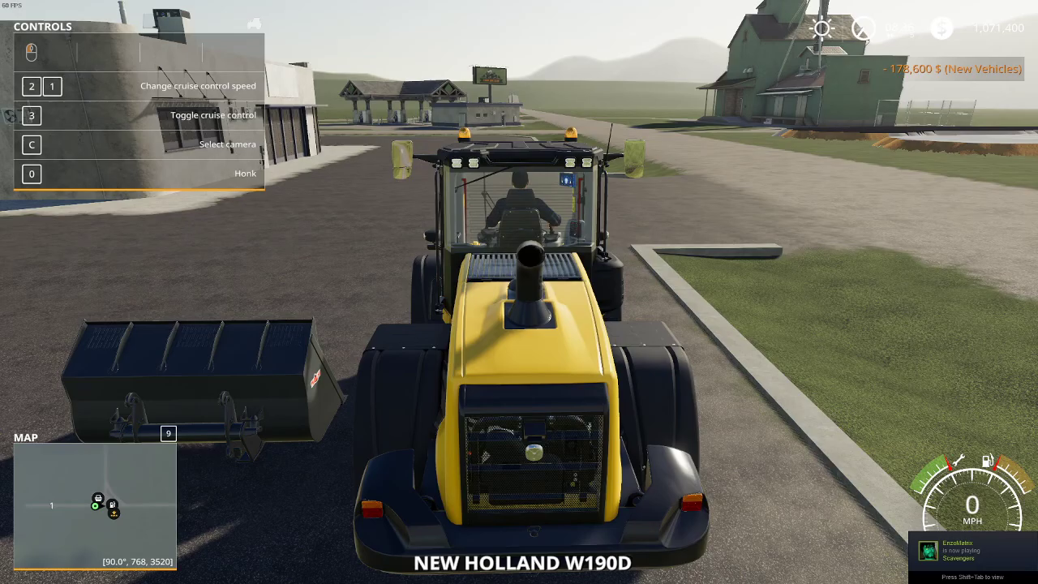
key(w)
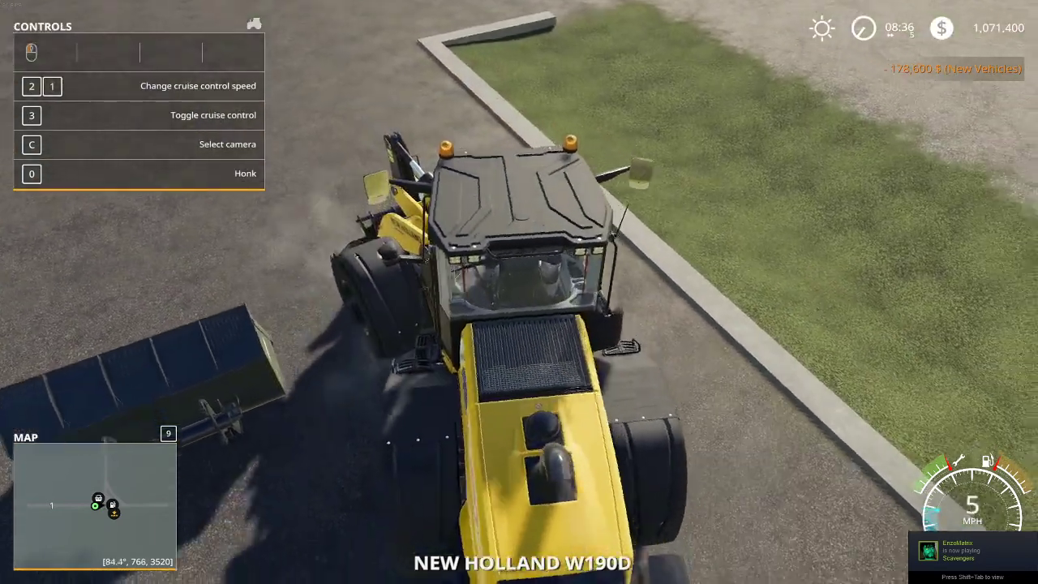
key(s)
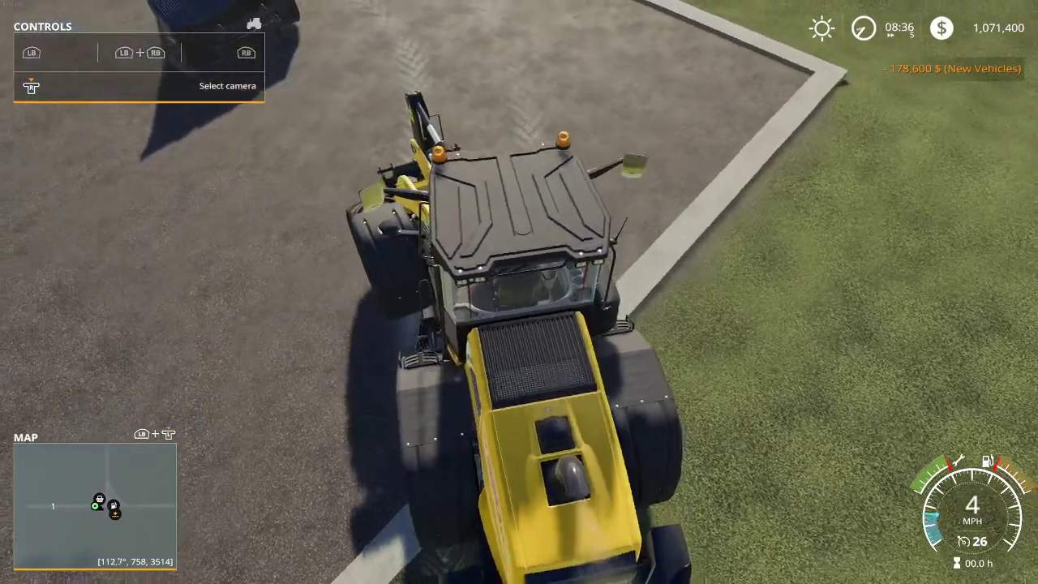
key(q)
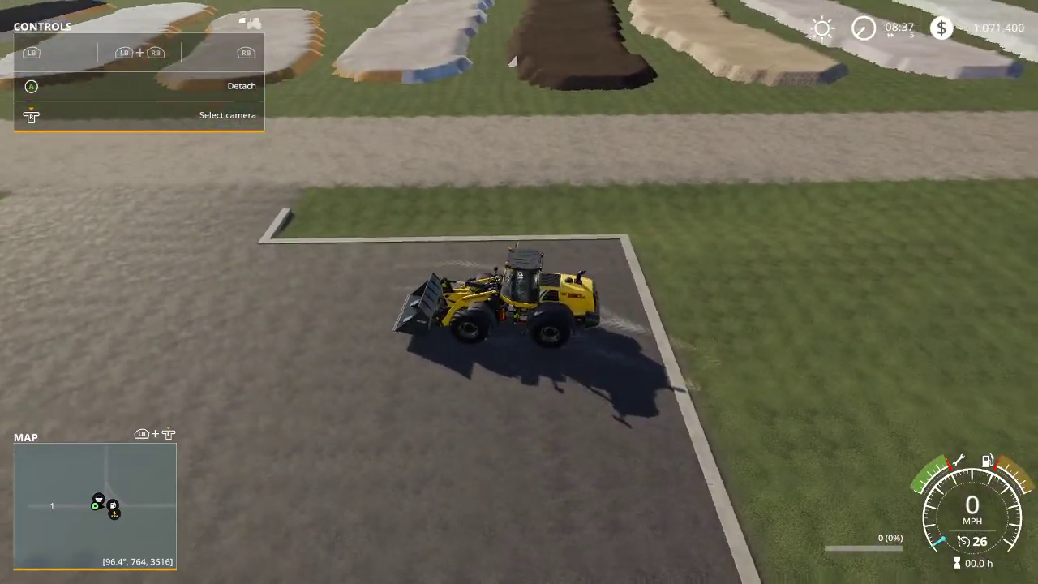
Fill the loader's High-dump bucket with gravel using Easy Development Controls and raise the bucket.
key(ctrl+shift+e)
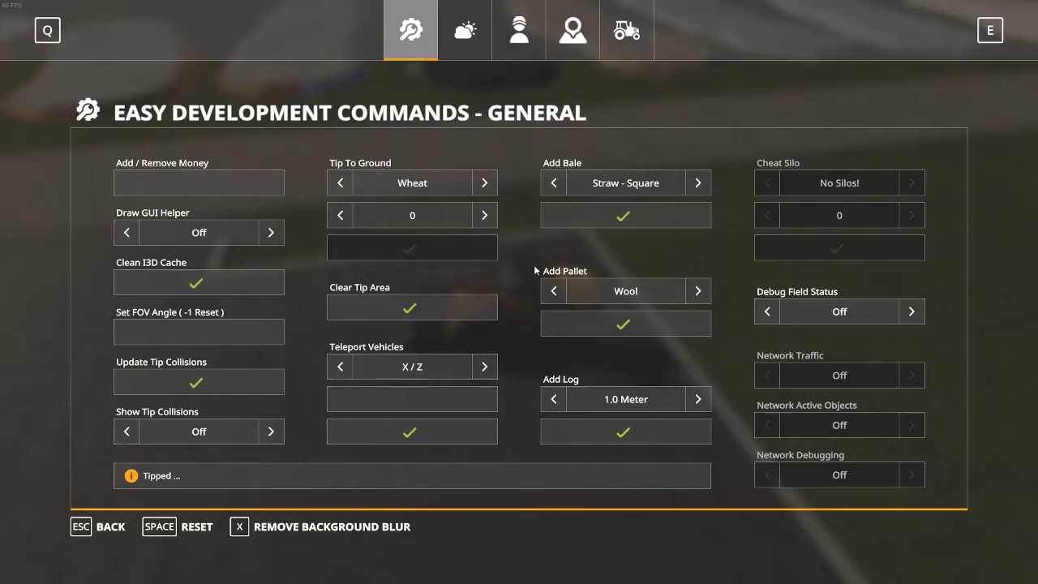
click(629, 45)
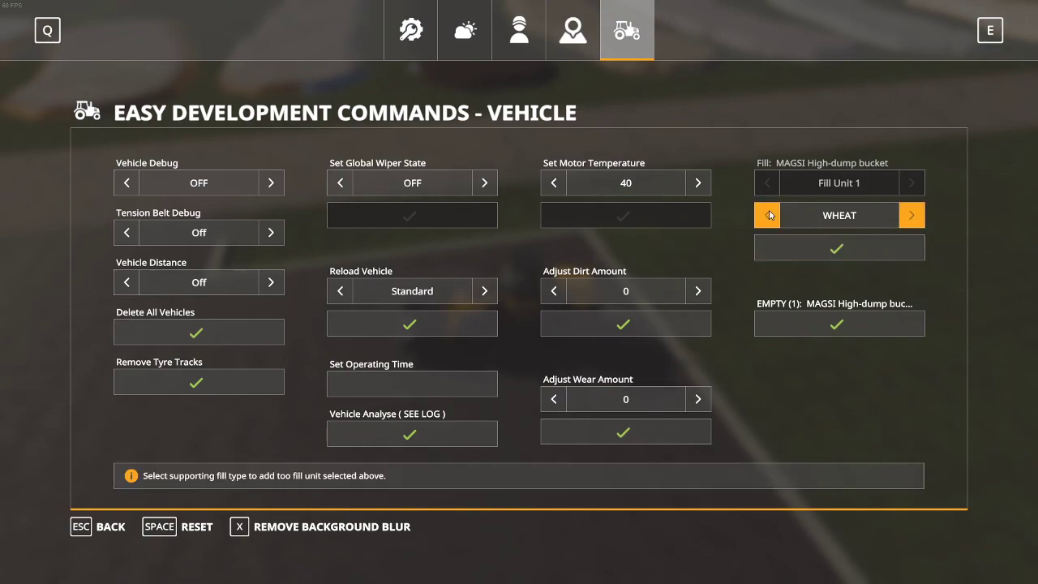
click(831, 253)
key(Escape)
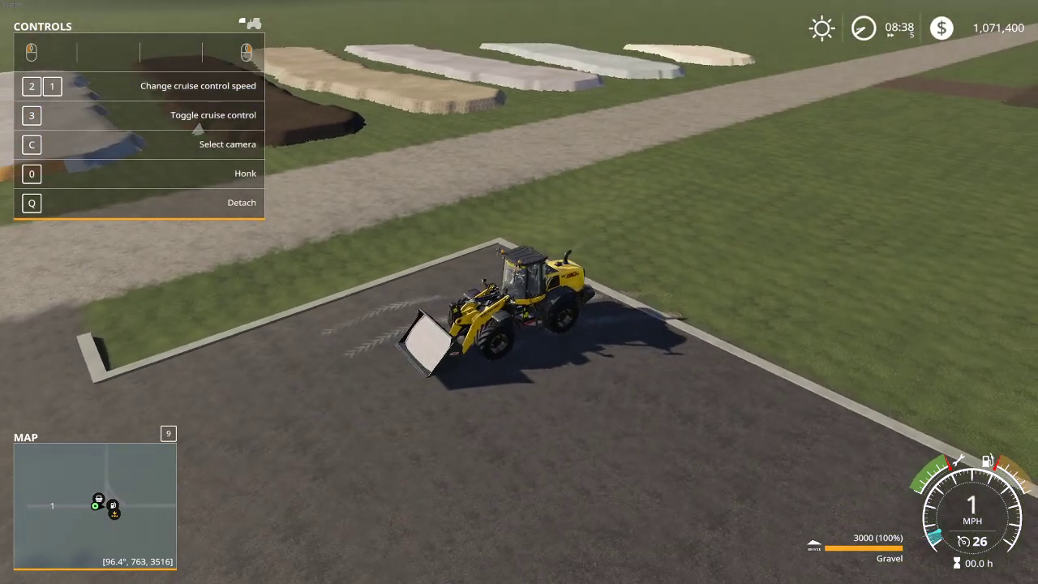
drag(519, 292, 551, 292)
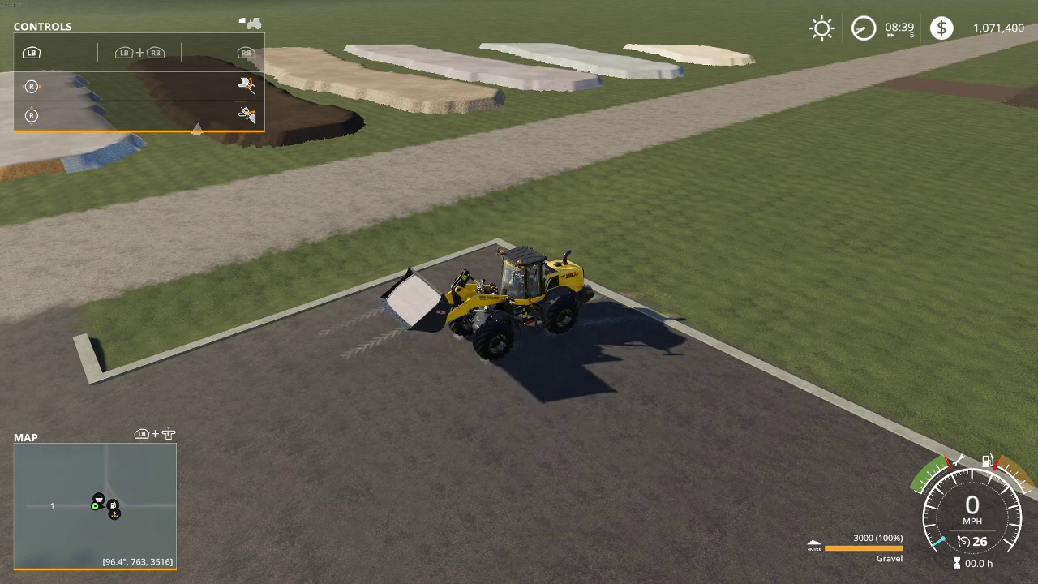
Show the land ownership on the map and buy the large parcel surrounding the Sawmill.
key(Escape)
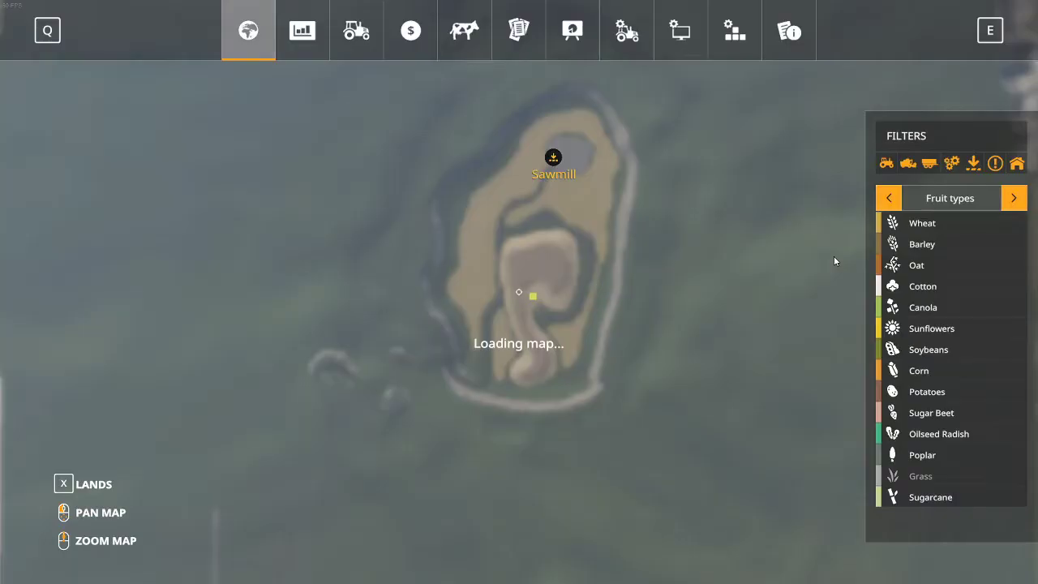
click(91, 484)
click(384, 431)
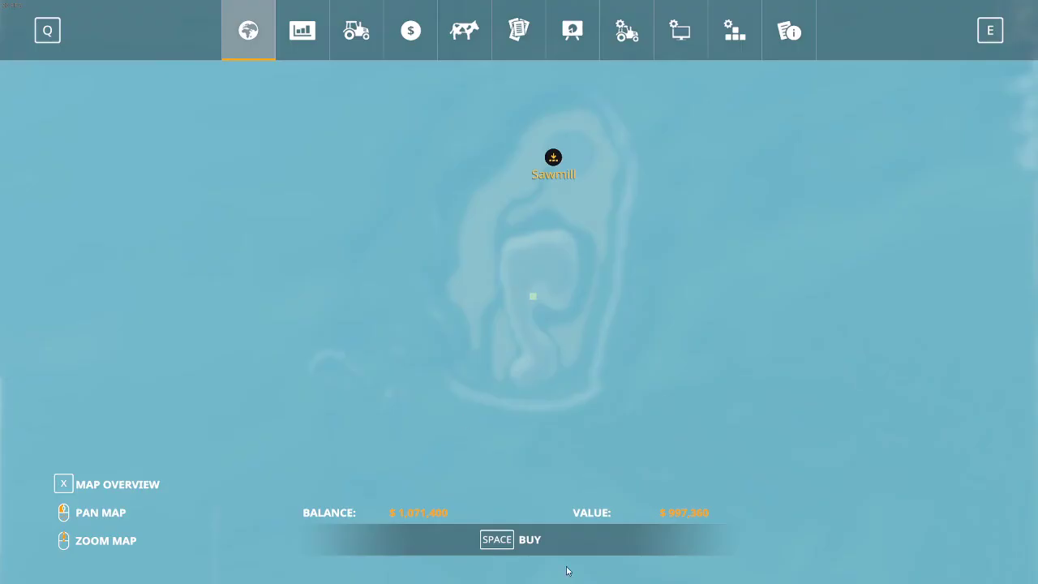
click(524, 551)
click(381, 372)
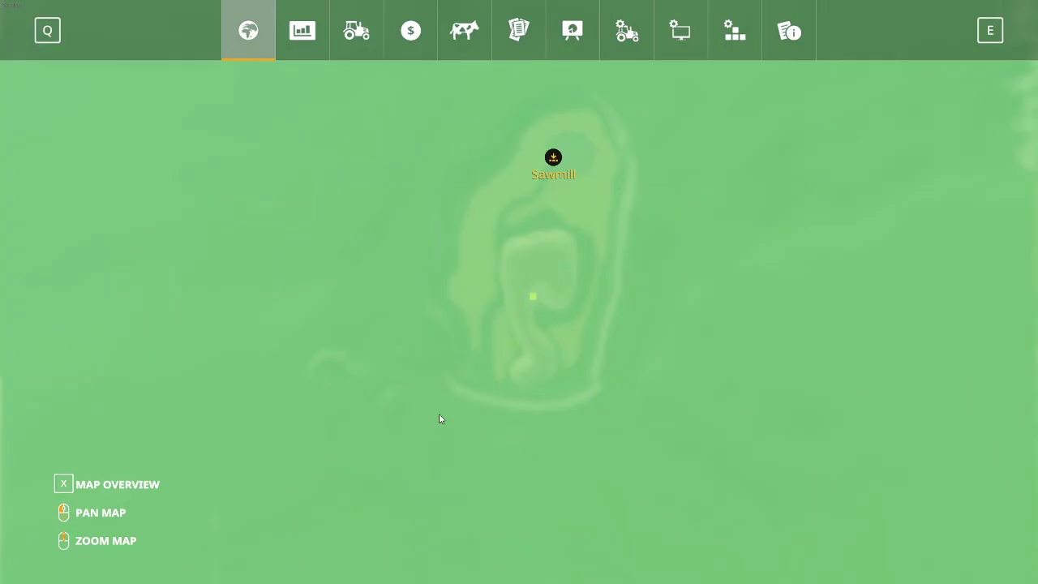
Buy the field 1 parcel beside the Shop and return to the loader.
drag(410, 466, 478, 178)
click(273, 303)
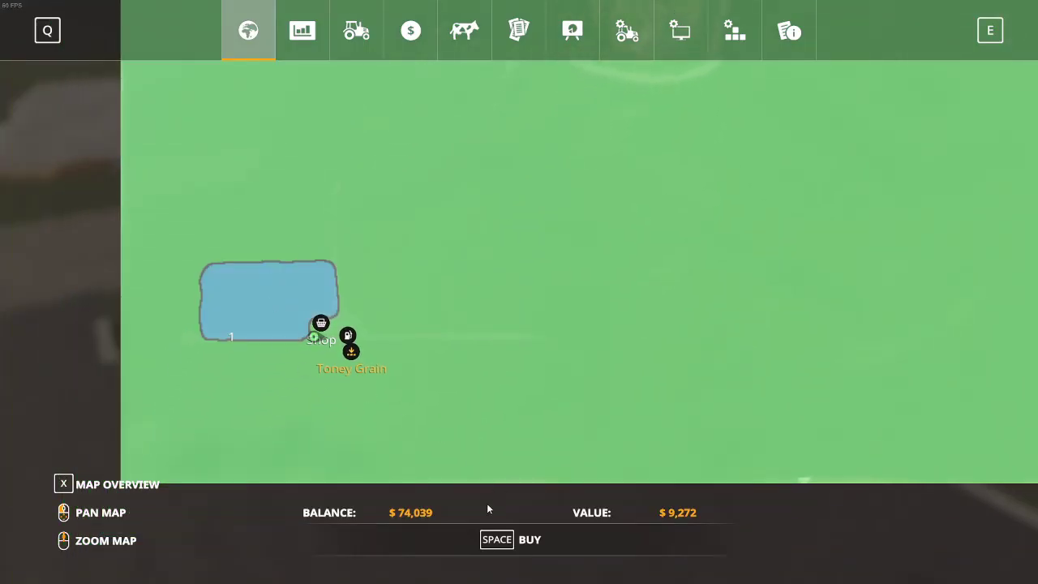
click(504, 541)
click(364, 373)
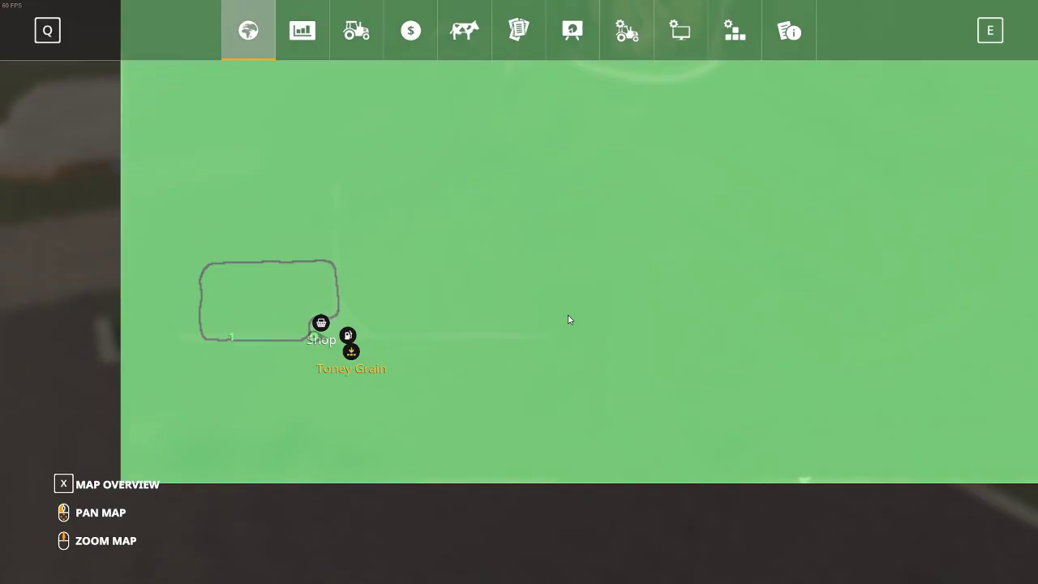
key(Escape)
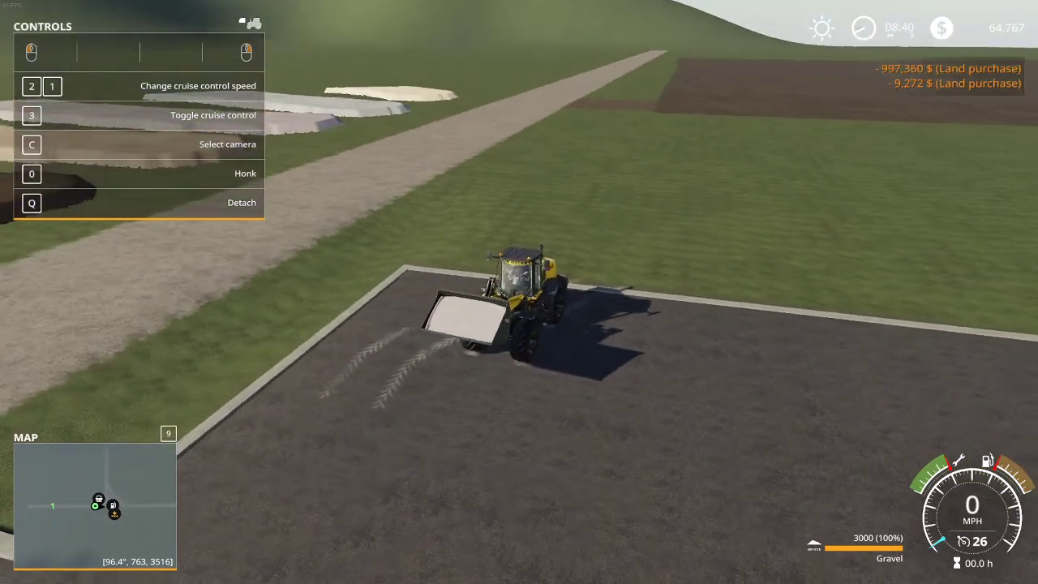
Drive the loader to the piles beside the gravel road, tip material at their edge, and bring up the Windows Start menu.
key(w)
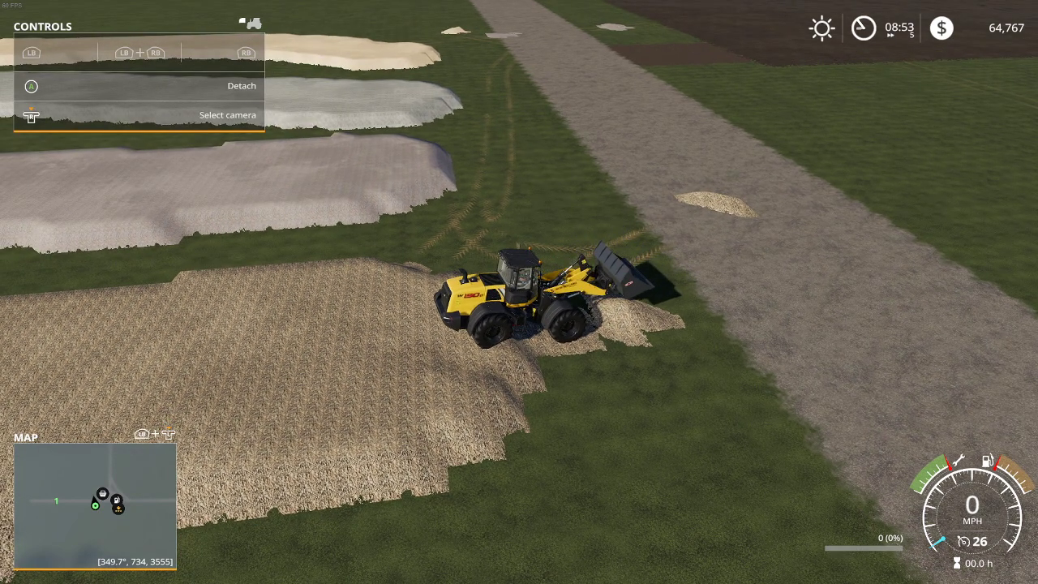
key(super)
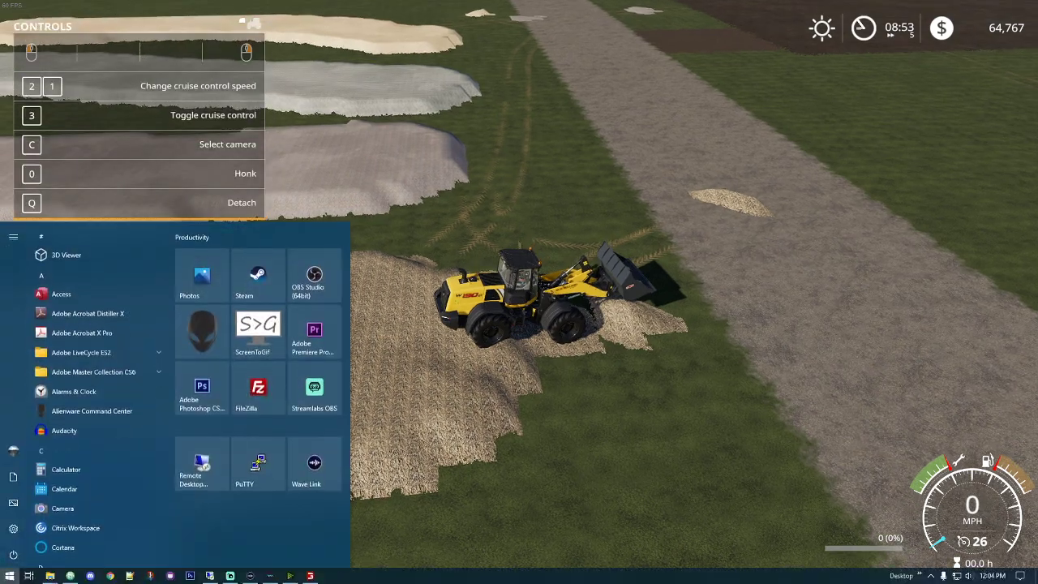